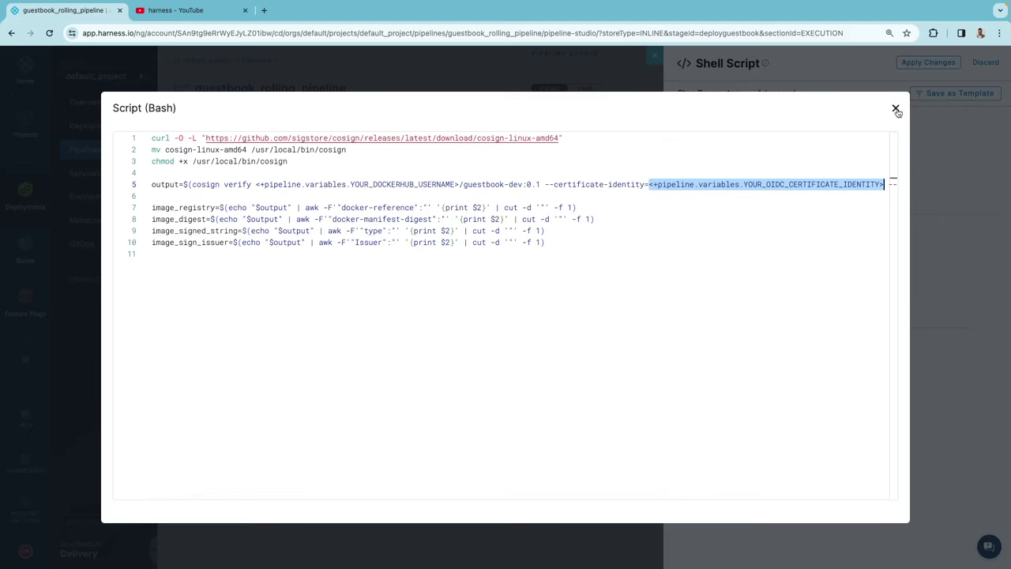
- Close the expanded Bash script and apply the changes to the cosign_verify step
{"action": "left_click", "coordinate": [895, 108]}
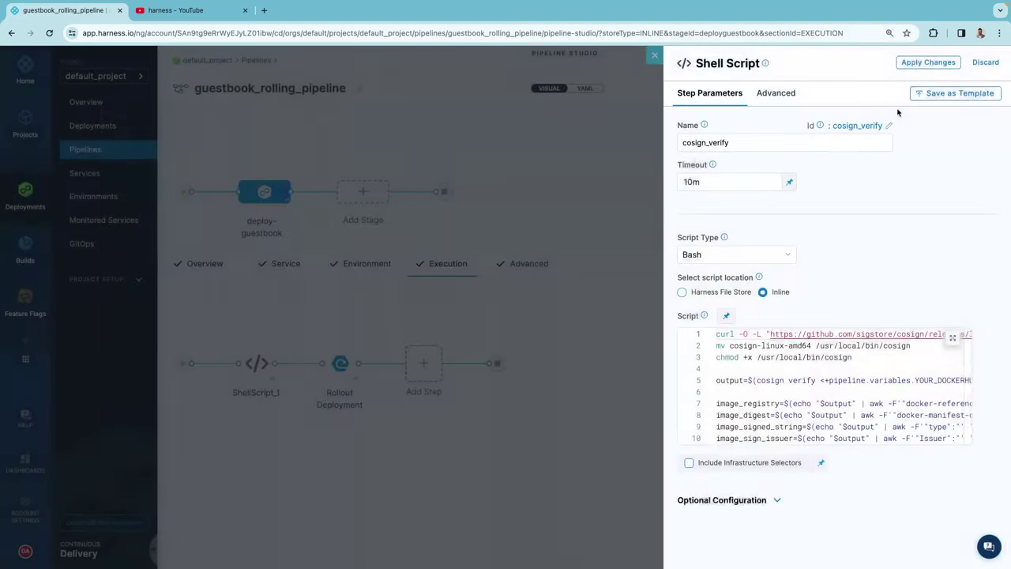
{"action": "left_click", "coordinate": [926, 63]}
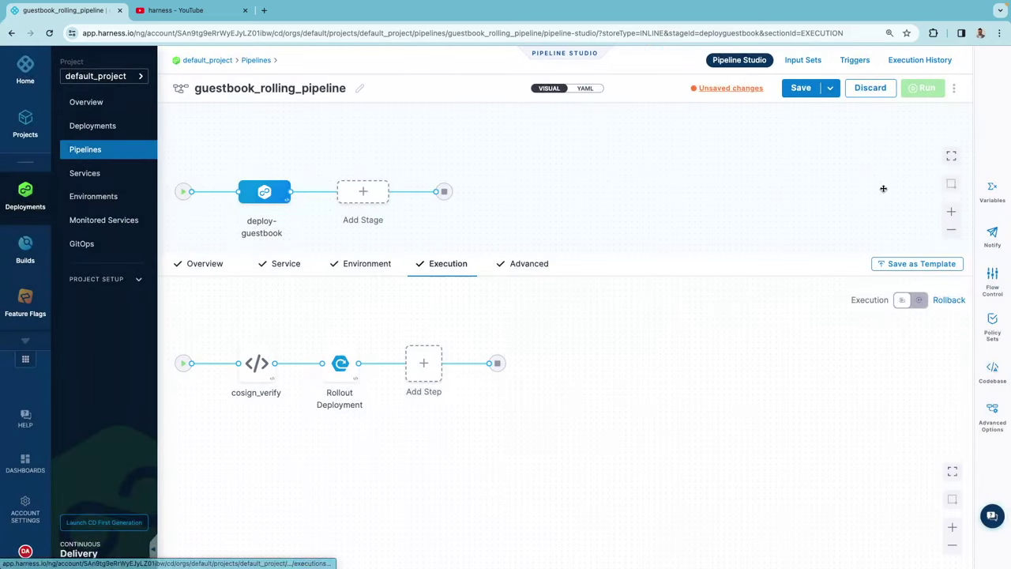
- Copy the stage-level reference of the YOUR_DOCKERHUB_USERNAME custom variable from the pipeline variables, then return to the pipeline
{"action": "left_click", "coordinate": [997, 199]}
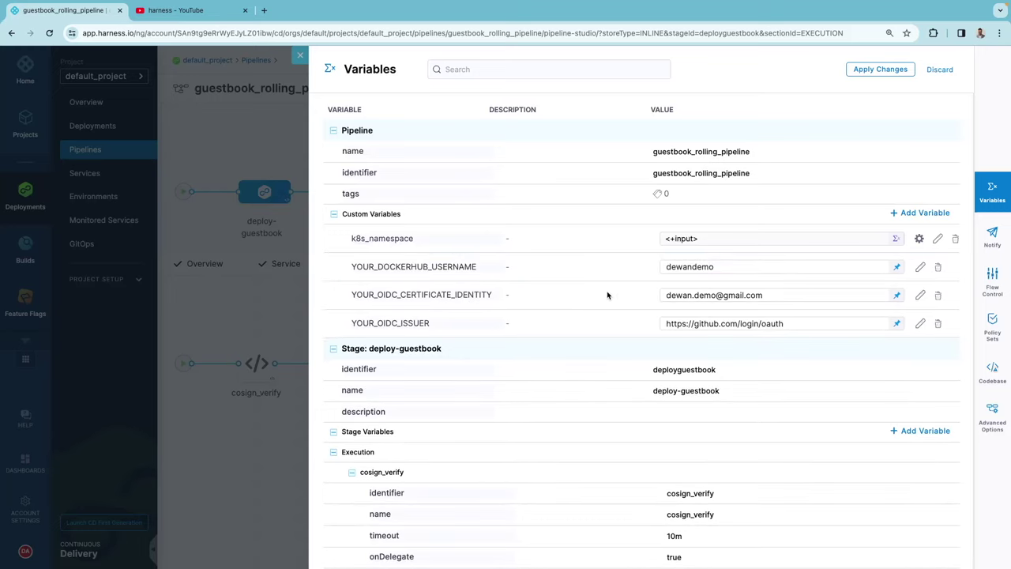
{"action": "mouse_move", "coordinate": [490, 268]}
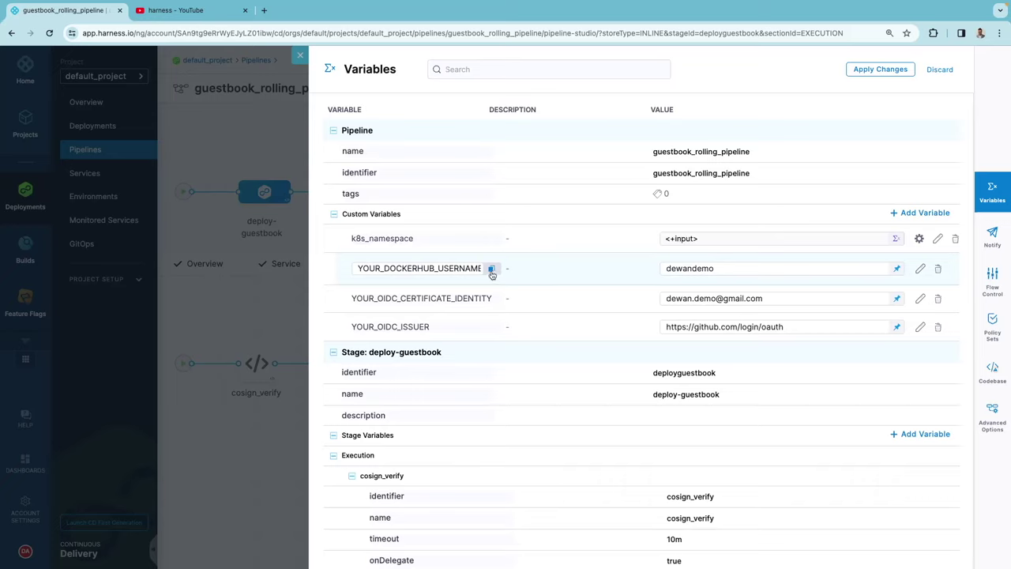
{"action": "left_click", "coordinate": [491, 270]}
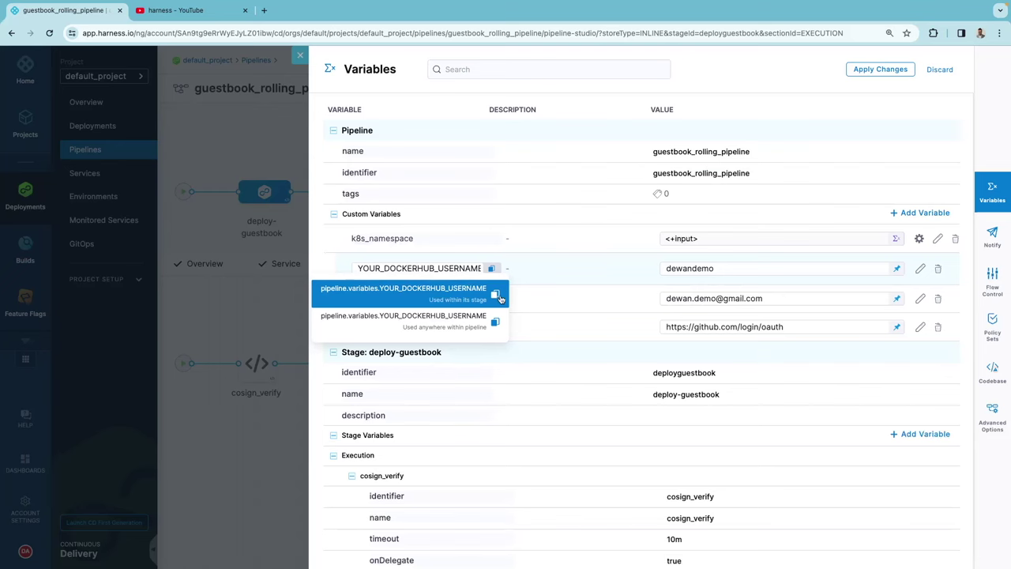
{"action": "left_click", "coordinate": [497, 296]}
{"action": "left_click", "coordinate": [299, 290]}
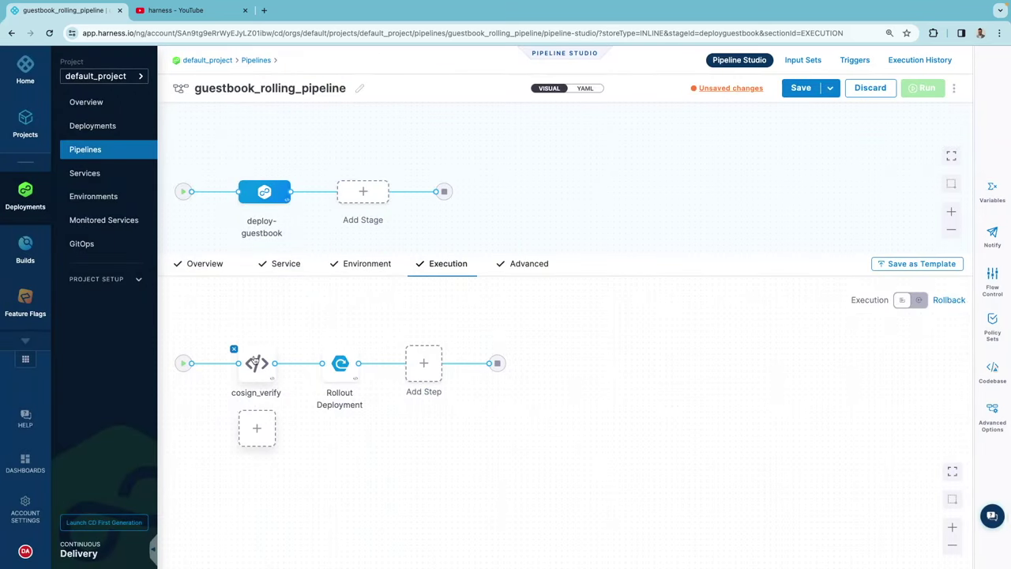
- Reopen the cosign_verify step and copy the image_registry variable name from its script
{"action": "left_click", "coordinate": [254, 360]}
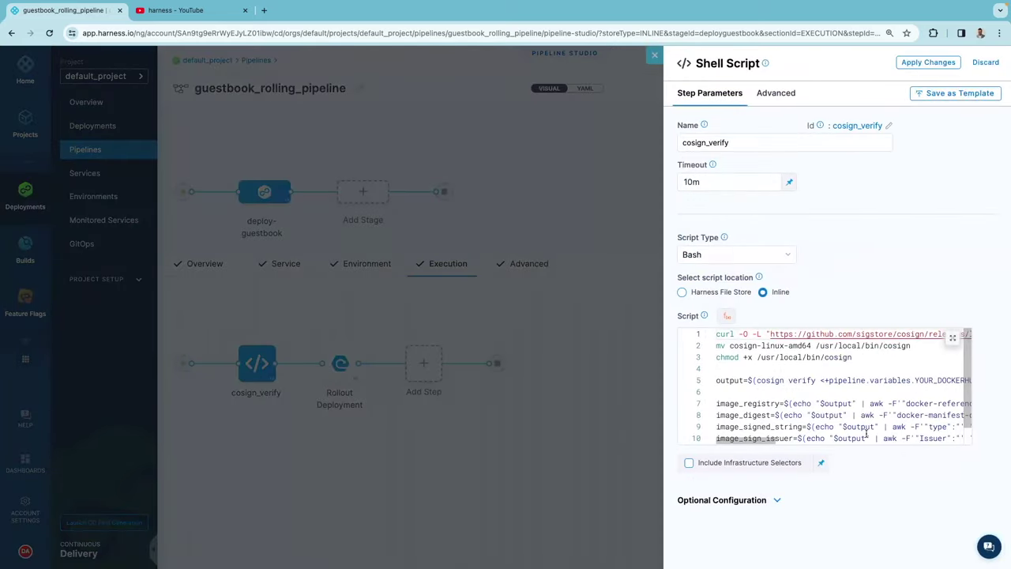
{"action": "scroll", "coordinate": [866, 433], "scroll_direction": "down", "scroll_amount": 1}
{"action": "left_click_drag", "start_coordinate": [716, 385], "coordinate": [973, 423]}
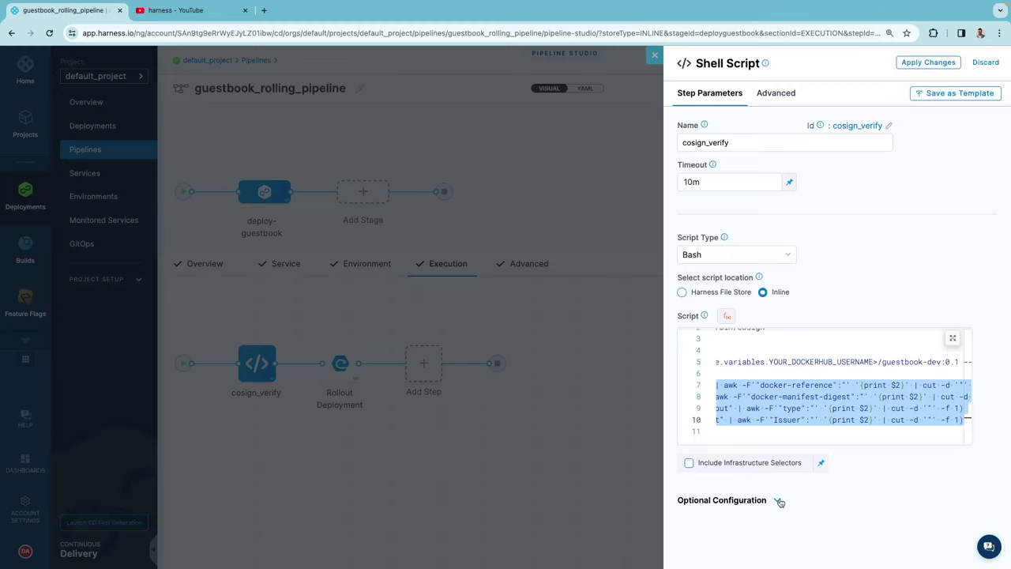
{"action": "scroll", "coordinate": [754, 415], "scroll_direction": "left", "scroll_amount": 5}
{"action": "left_click", "coordinate": [734, 397]}
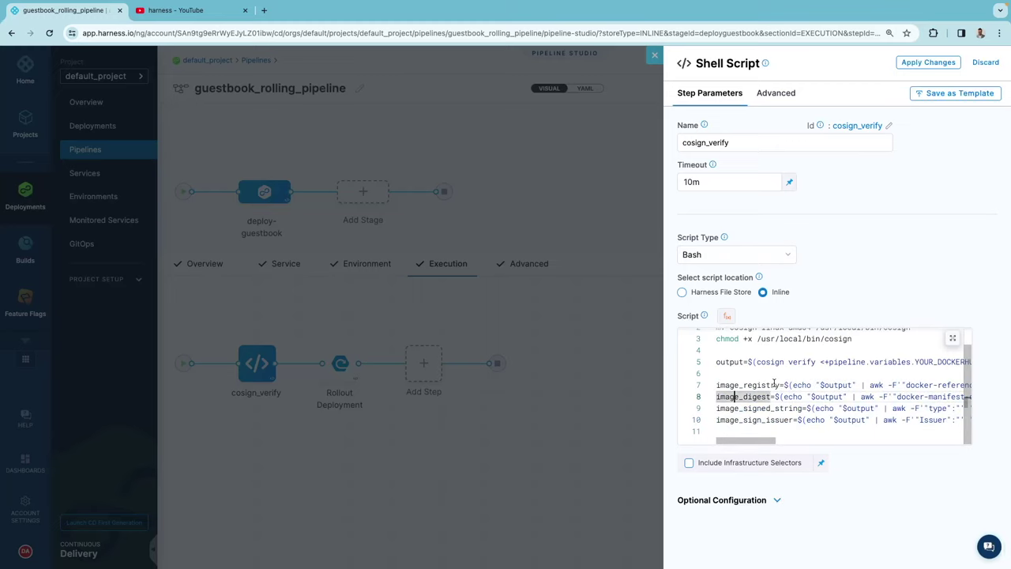
{"action": "left_click_drag", "start_coordinate": [779, 384], "coordinate": [709, 385]}
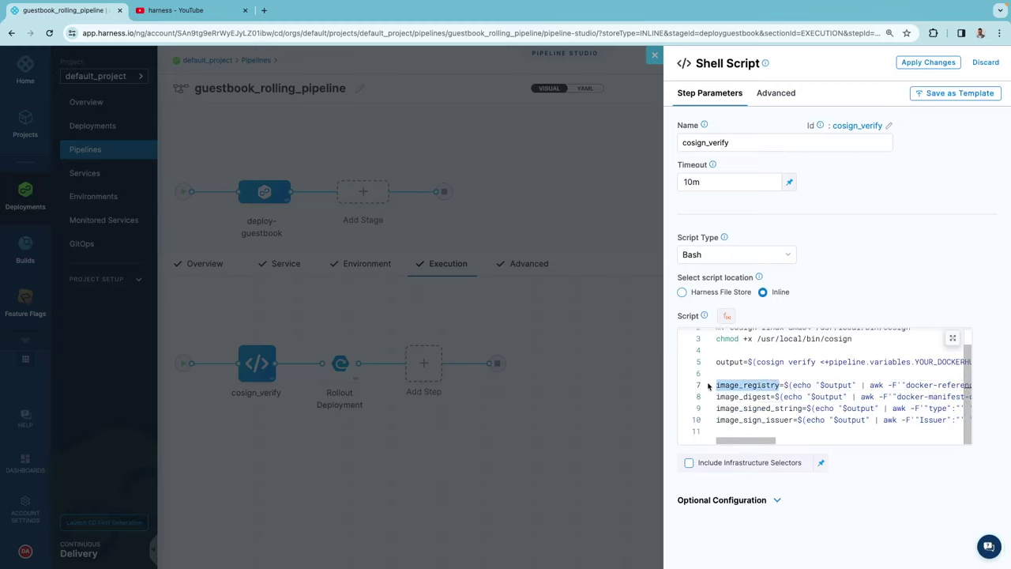
- Add a String script output variable in the optional configuration with image_registry as its Bash output variable
{"action": "left_click", "coordinate": [777, 503]}
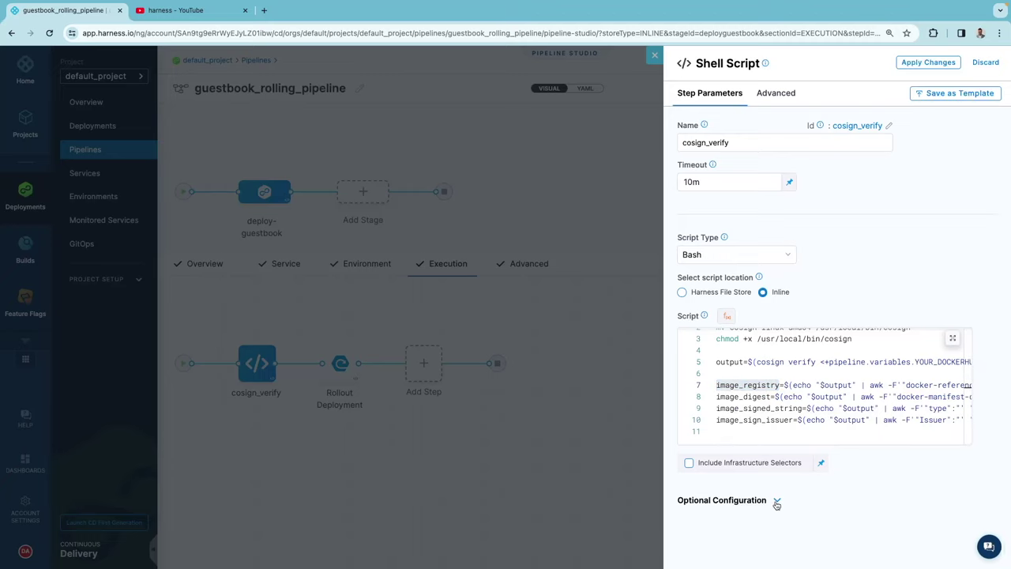
{"action": "scroll", "coordinate": [816, 510], "scroll_direction": "down", "scroll_amount": 3}
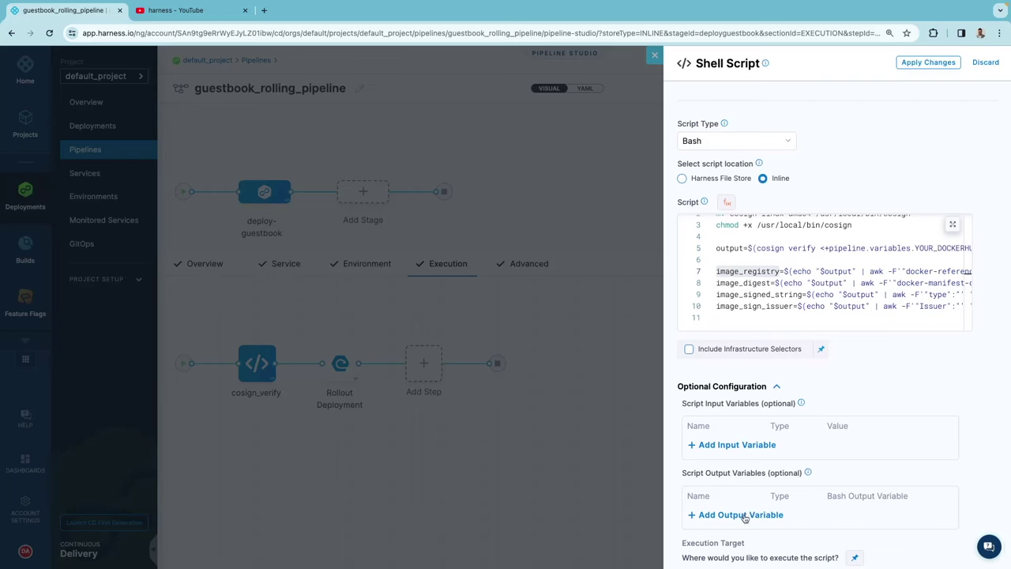
{"action": "left_click", "coordinate": [740, 515]}
{"action": "scroll", "coordinate": [790, 515], "scroll_direction": "down", "scroll_amount": 1}
{"action": "left_click", "coordinate": [730, 496]}
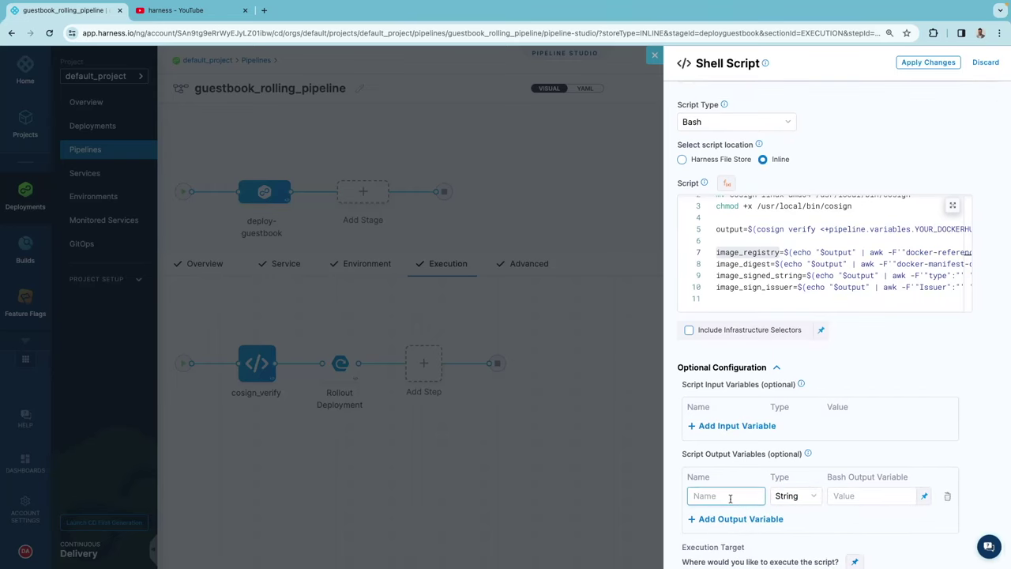
{"action": "left_click", "coordinate": [852, 496]}
{"action": "key", "text": "ctrl+v"}
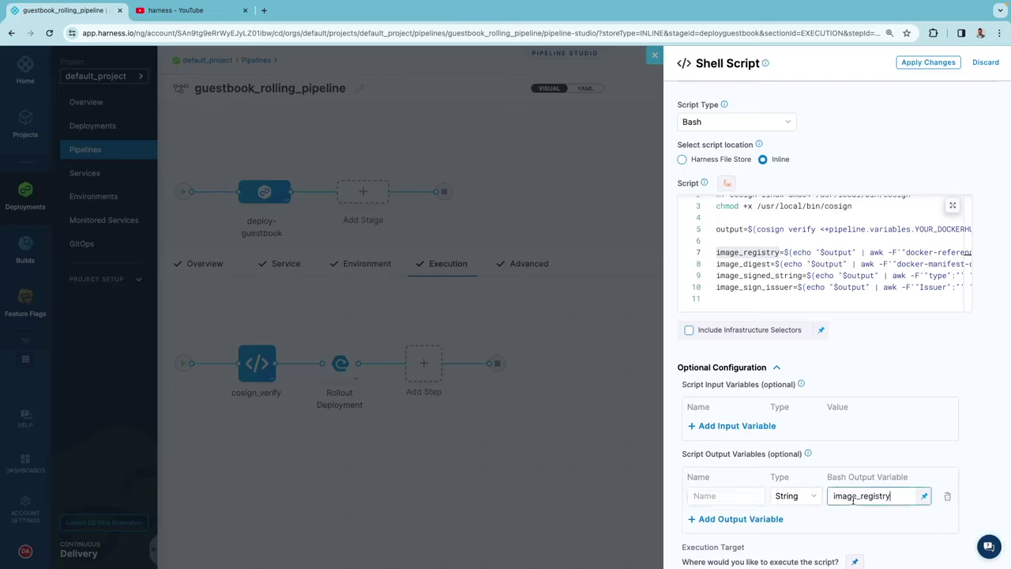
- Name the image_registry output variable sov_image_registry
{"action": "left_click", "coordinate": [735, 496]}
{"action": "type", "text": "pov"}
{"action": "key", "text": "BackSpace"}
{"action": "key", "text": "BackSpace"}
{"action": "key", "text": "BackSpace"}
{"action": "type", "text": "s"}
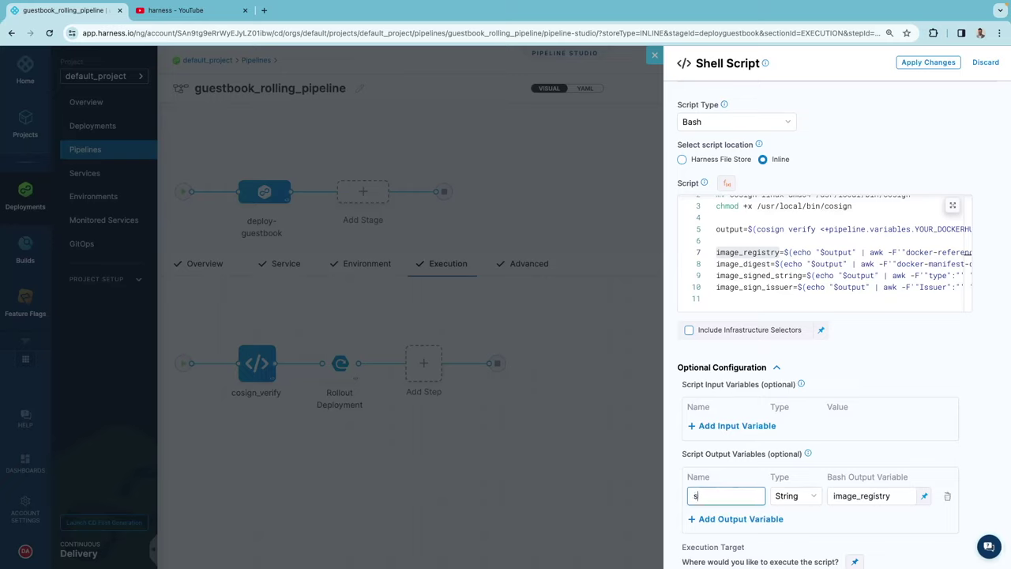
{"action": "type", "text": "ov_"}
{"action": "key", "text": "ctrl+v"}
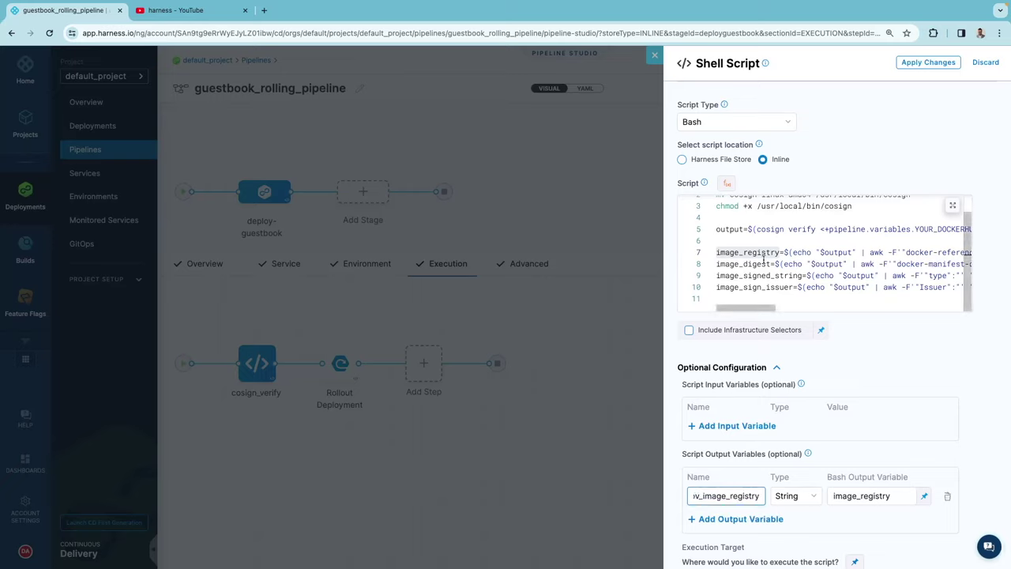
- Add a second script output variable named sov_image_digest that maps to the Bash variable image_digest
{"action": "double_click", "coordinate": [770, 264]}
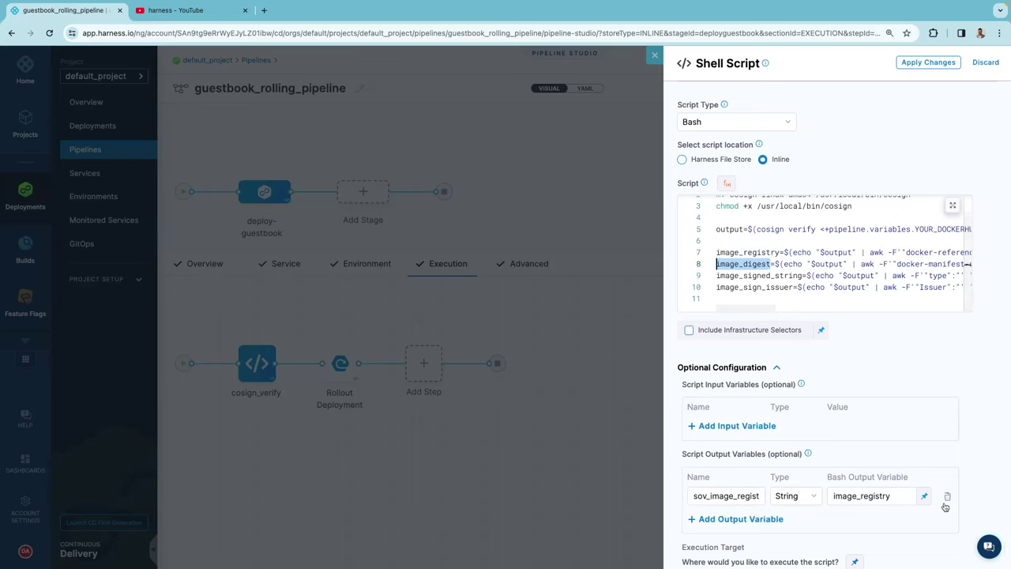
{"action": "scroll", "coordinate": [778, 509], "scroll_direction": "down", "scroll_amount": 1}
{"action": "left_click", "coordinate": [766, 490]}
{"action": "key", "text": "ctrl+v"}
{"action": "type", "text": "sov_"}
{"action": "key", "text": "ctrl+v"}
- Add a third script output variable named sov_image_signed_string that maps to the Bash variable image_signed_string
{"action": "double_click", "coordinate": [759, 246]}
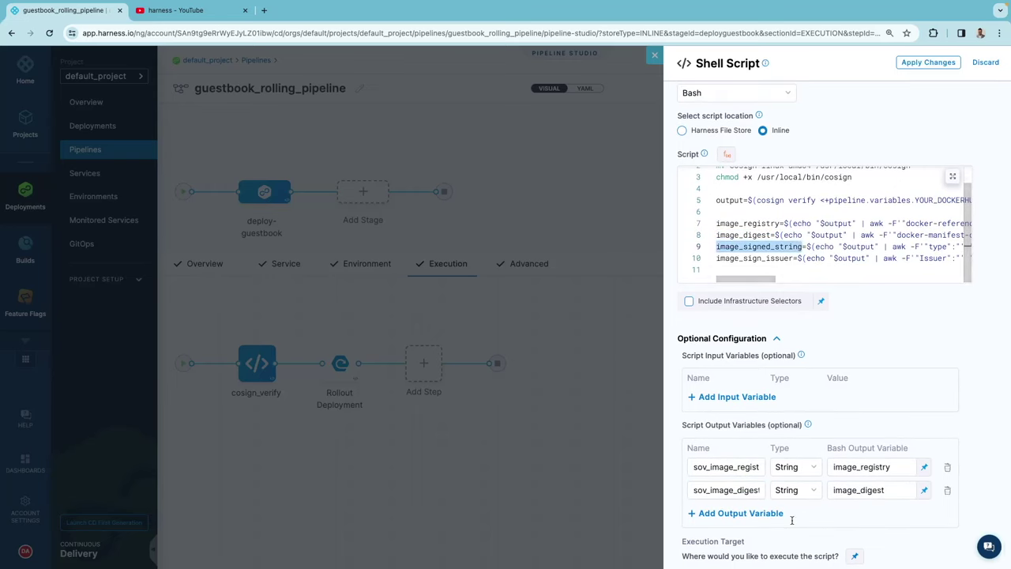
{"action": "left_click", "coordinate": [741, 513]}
{"action": "key", "text": "ctrl+v"}
{"action": "type", "text": "sov_"}
{"action": "key", "text": "ctrl+v"}
- Add a fourth script output variable named sov_image_sign_issuer that maps to the Bash variable image_sign_issuer
{"action": "double_click", "coordinate": [754, 257]}
{"action": "left_click", "coordinate": [740, 536]}
{"action": "key", "text": "ctrl+v"}
{"action": "left_click", "coordinate": [725, 476]}
{"action": "type", "text": "sov_"}
{"action": "key", "text": "ctrl+v"}
{"action": "scroll", "coordinate": [896, 505], "scroll_direction": "down", "scroll_amount": 3}
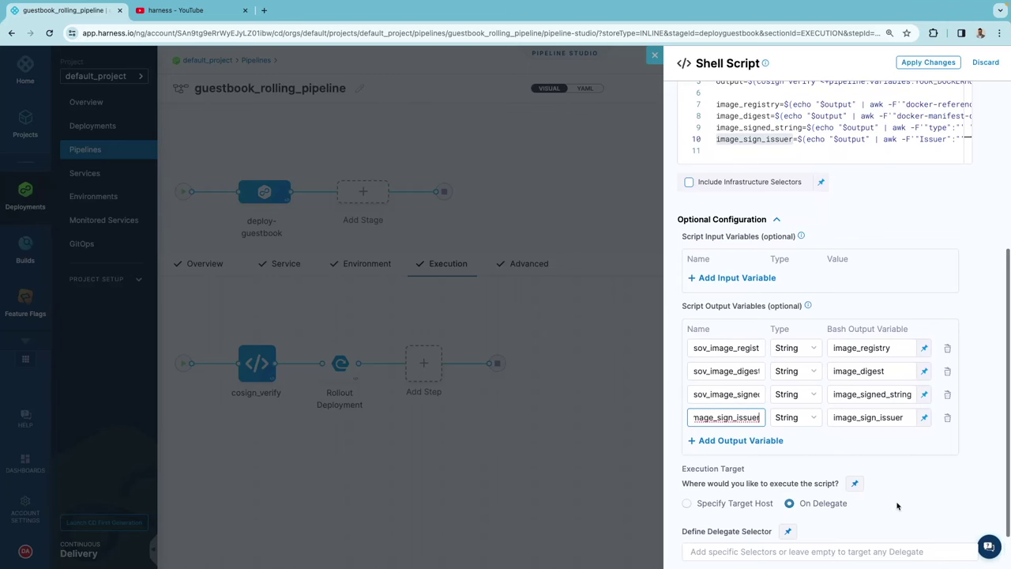
- Apply the output variable changes to the cosign_verify step and save the pipeline
{"action": "scroll", "coordinate": [897, 506], "scroll_direction": "up", "scroll_amount": 5}
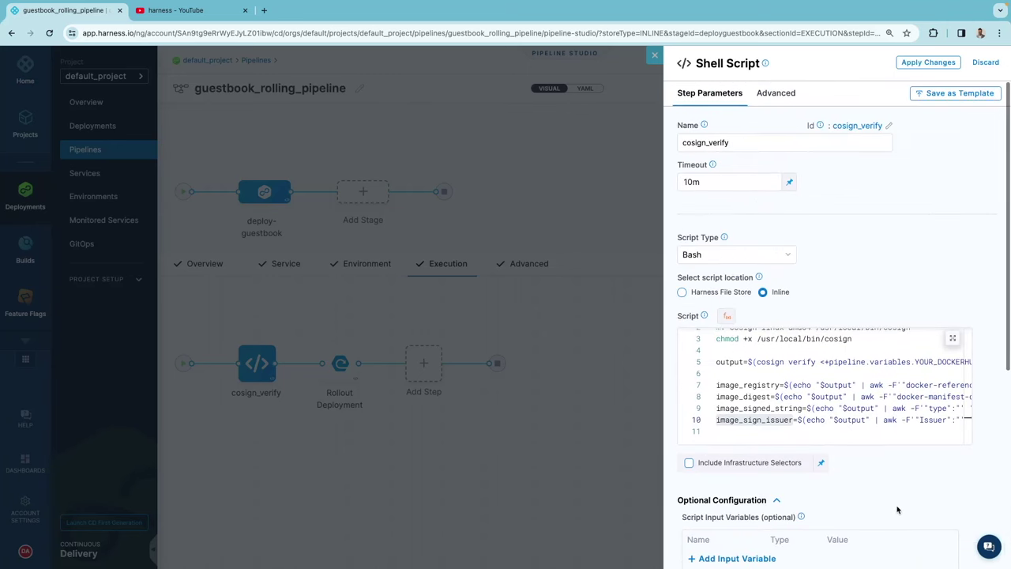
{"action": "left_click", "coordinate": [914, 63]}
{"action": "left_click", "coordinate": [799, 88]}
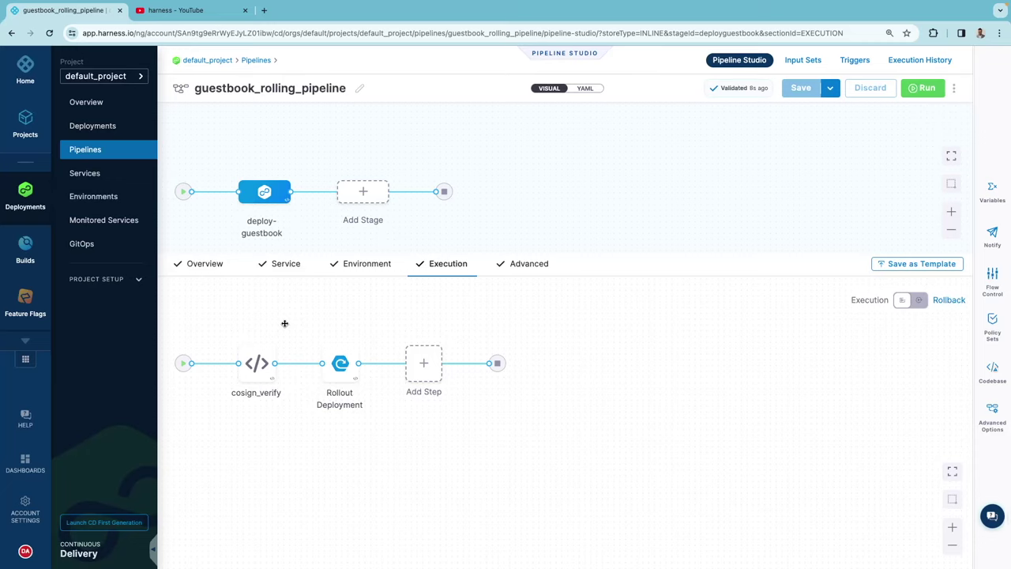
- Add a Shell Script step named temp between cosign_verify and Rollout Deployment
{"action": "mouse_move", "coordinate": [299, 364]}
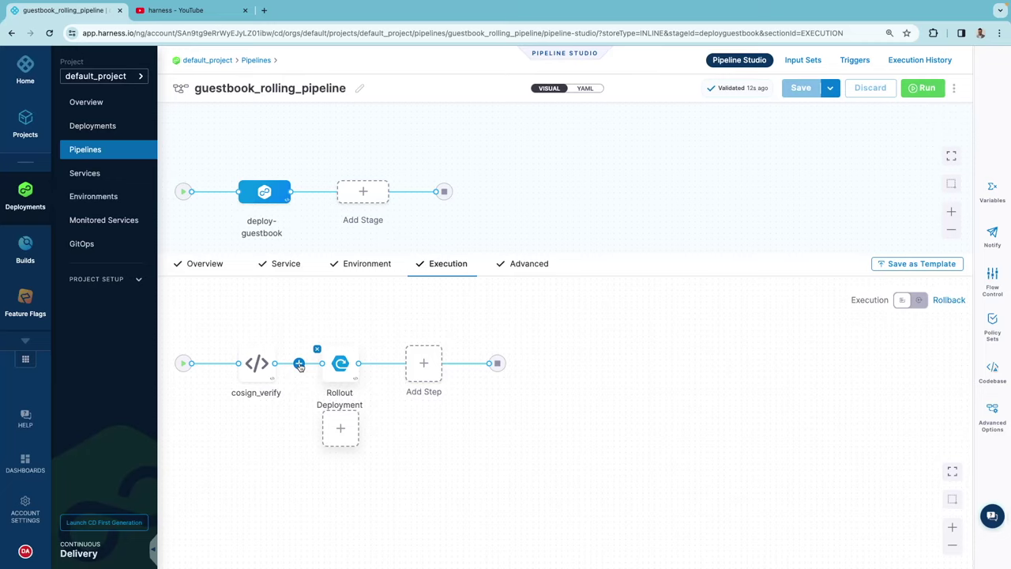
{"action": "left_click", "coordinate": [299, 364]}
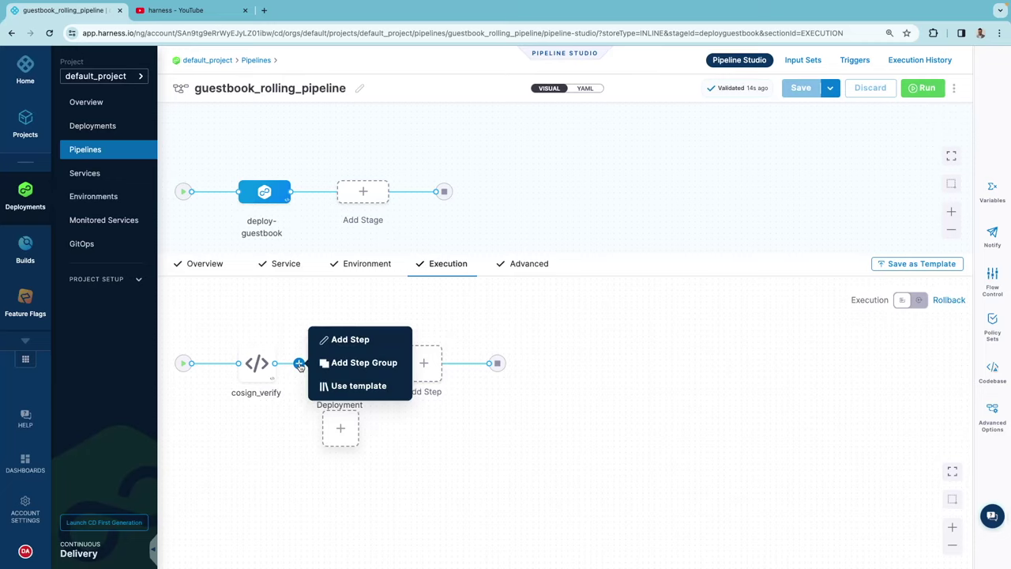
{"action": "left_click", "coordinate": [325, 342]}
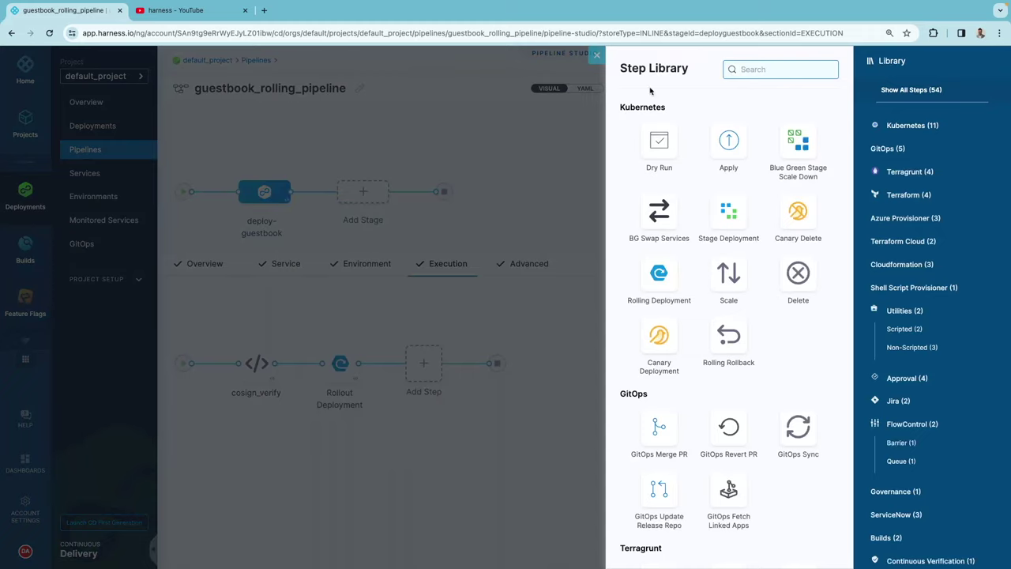
{"action": "type", "text": "shel"}
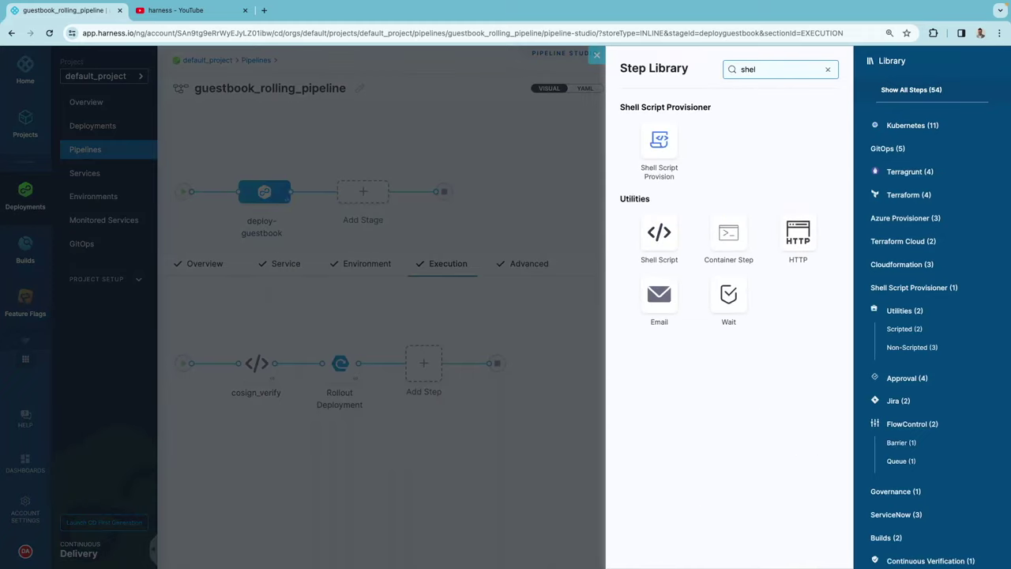
{"action": "left_click", "coordinate": [657, 230]}
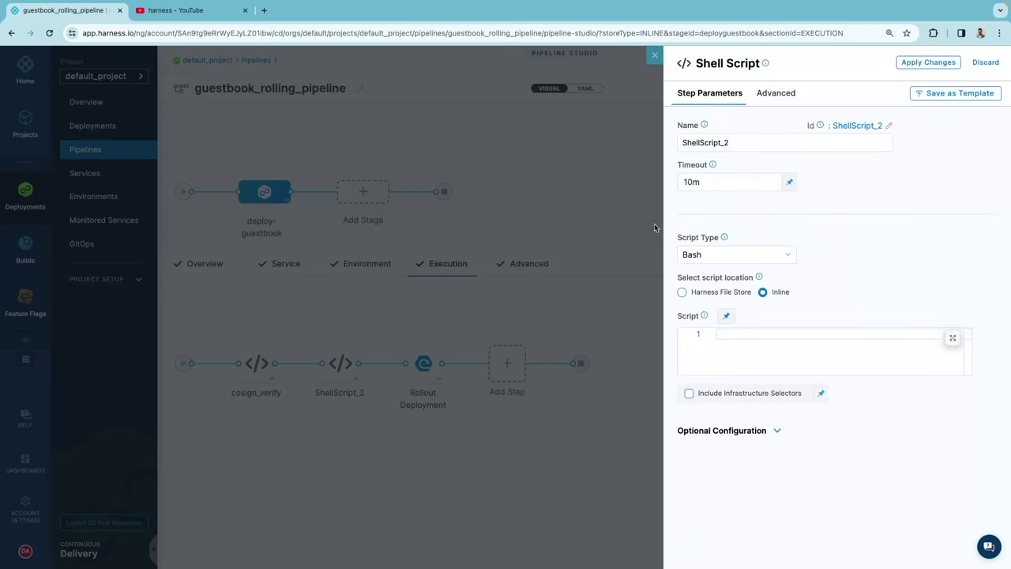
{"action": "left_click", "coordinate": [709, 139]}
{"action": "left_click_drag", "start_coordinate": [740, 139], "coordinate": [602, 138]}
{"action": "type", "text": "temp"}
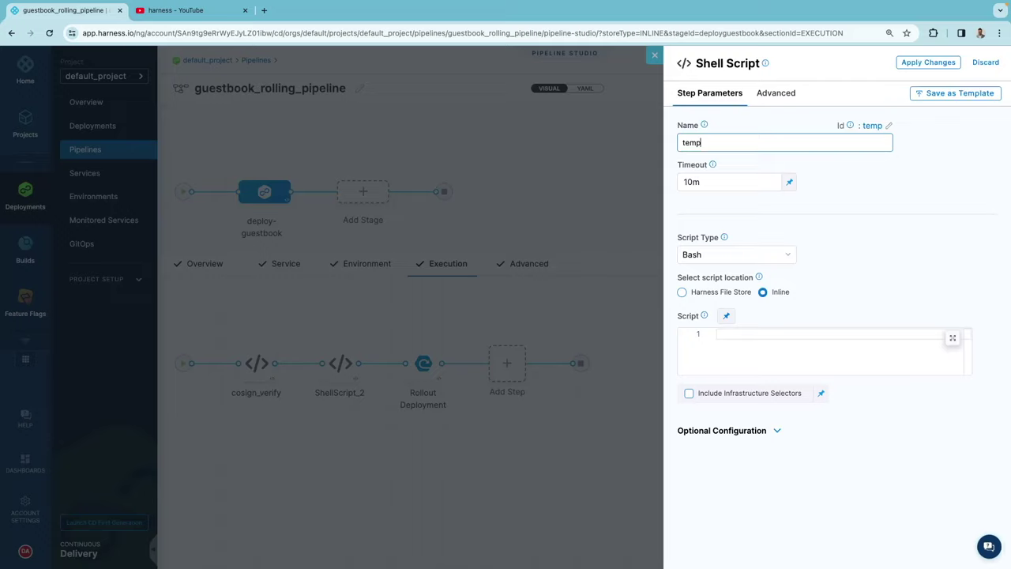
- Enter the script "echo <+execution.steps.cosign_verify.output.outputVariables.sov_image_registry>" in the temp step and check its expression in the expanded editor
{"action": "left_click", "coordinate": [754, 333]}
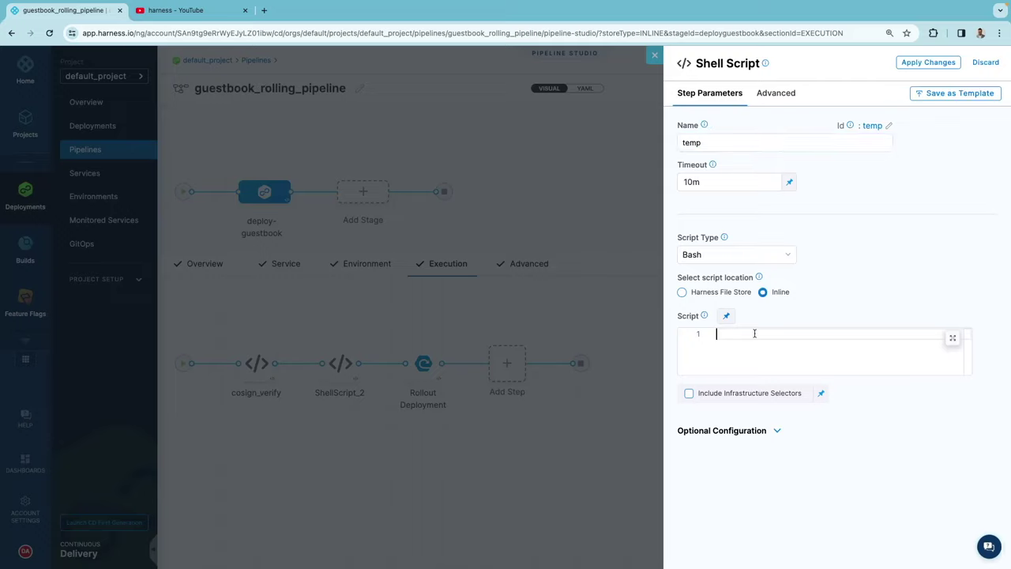
{"action": "type", "text": "echo"}
{"action": "key", "text": "super+v"}
{"action": "left_click", "coordinate": [952, 338]}
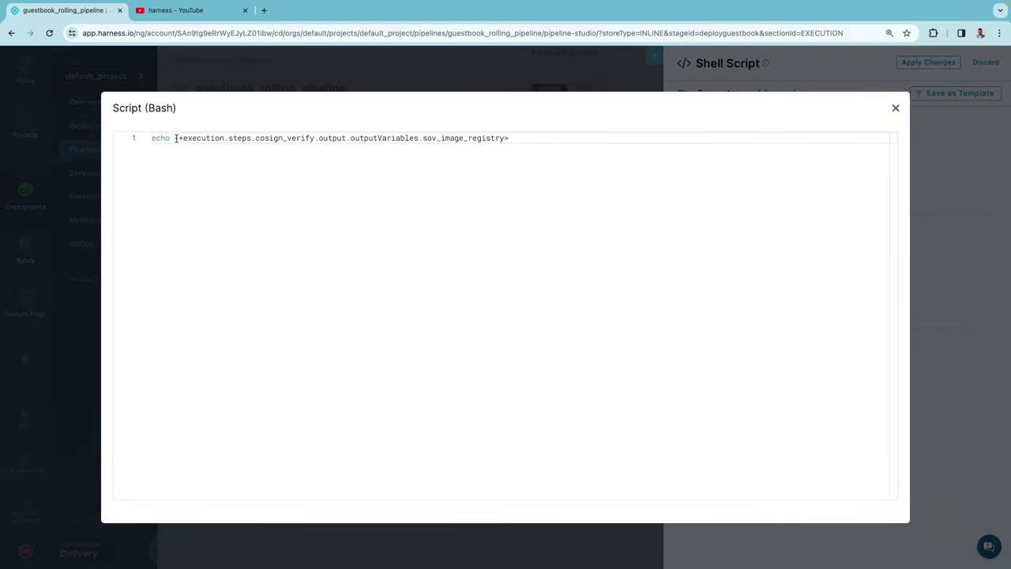
{"action": "left_click_drag", "start_coordinate": [177, 139], "coordinate": [316, 140]}
{"action": "double_click", "coordinate": [234, 139]}
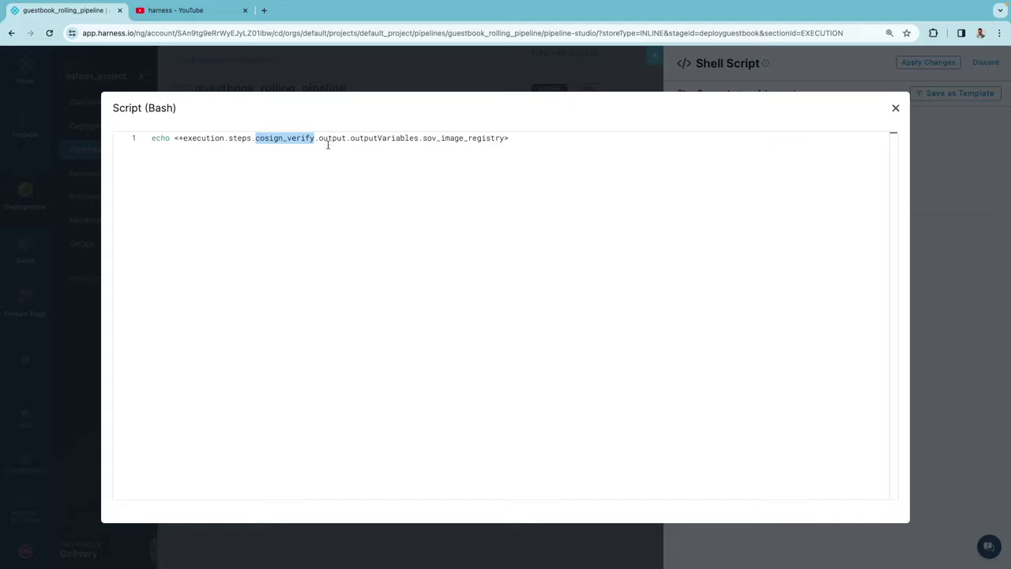
{"action": "double_click", "coordinate": [333, 139]}
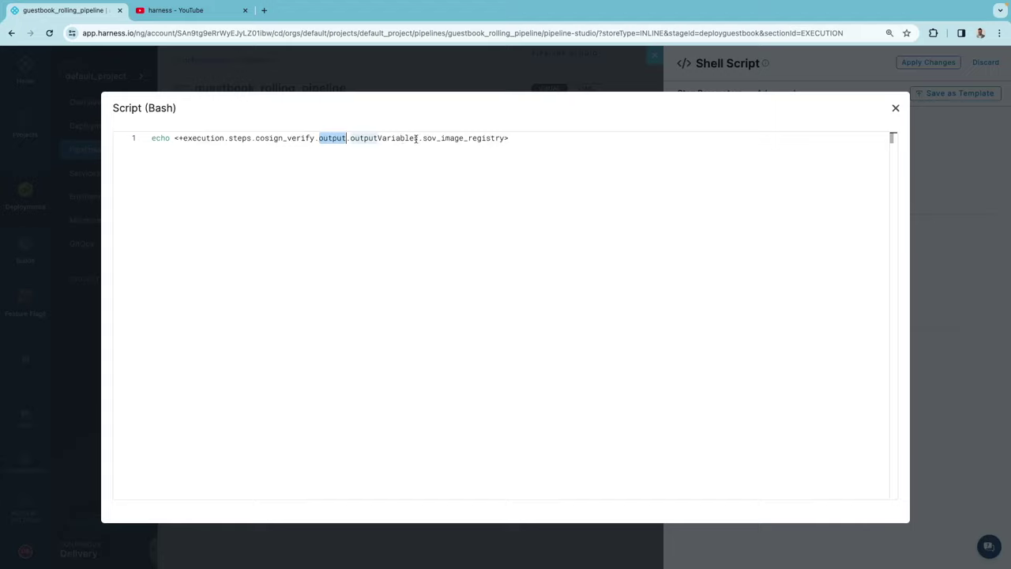
{"action": "left_click_drag", "start_coordinate": [421, 138], "coordinate": [506, 138]}
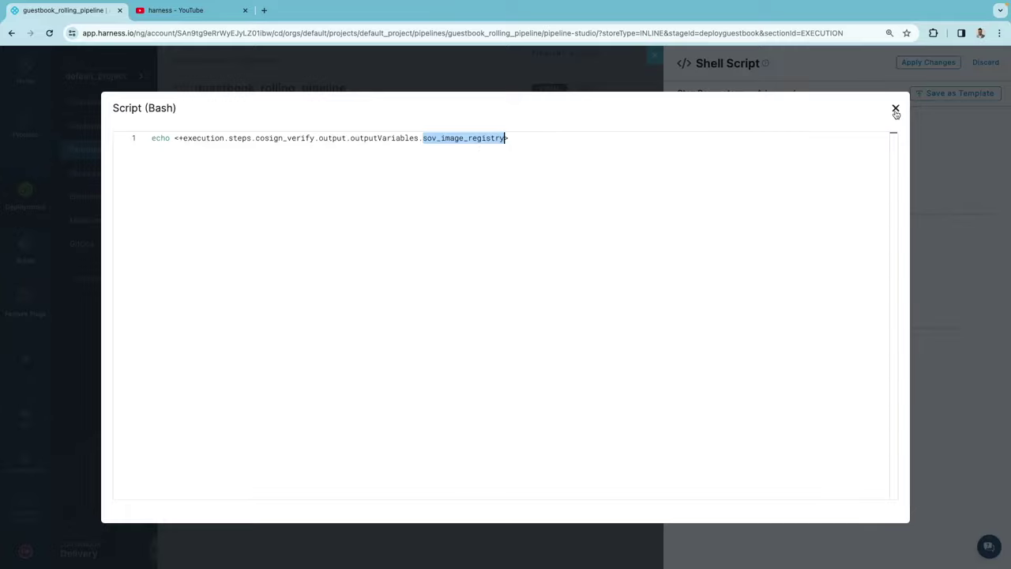
{"action": "left_click", "coordinate": [895, 107]}
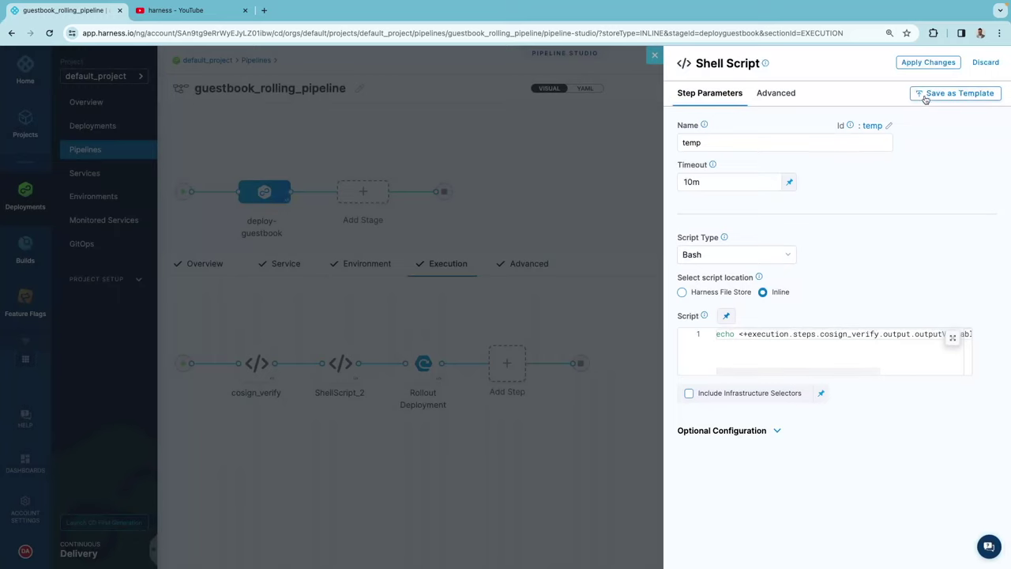
- Apply the temp step's settings and save the pipeline
{"action": "left_click", "coordinate": [922, 63]}
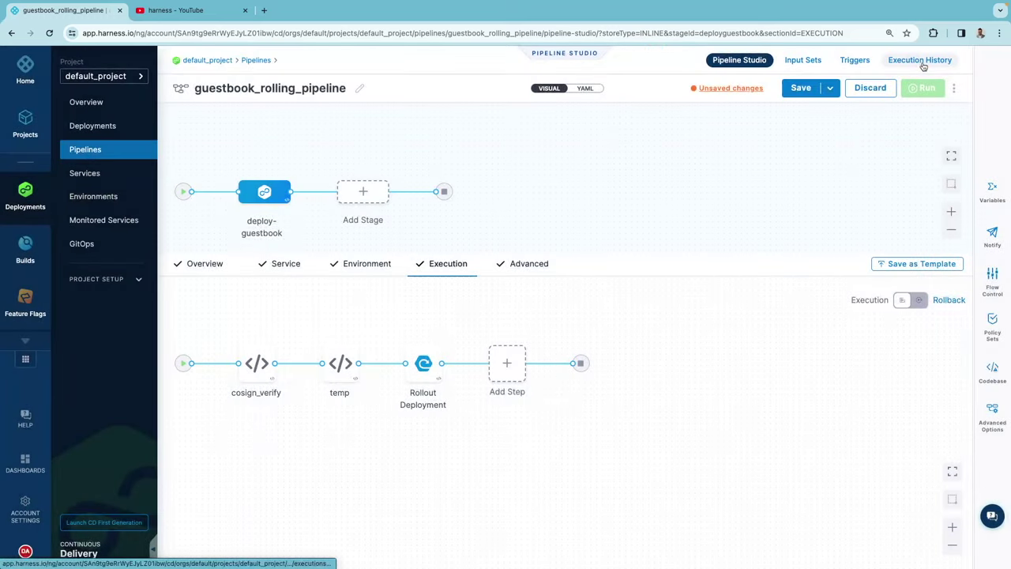
{"action": "left_click", "coordinate": [800, 87]}
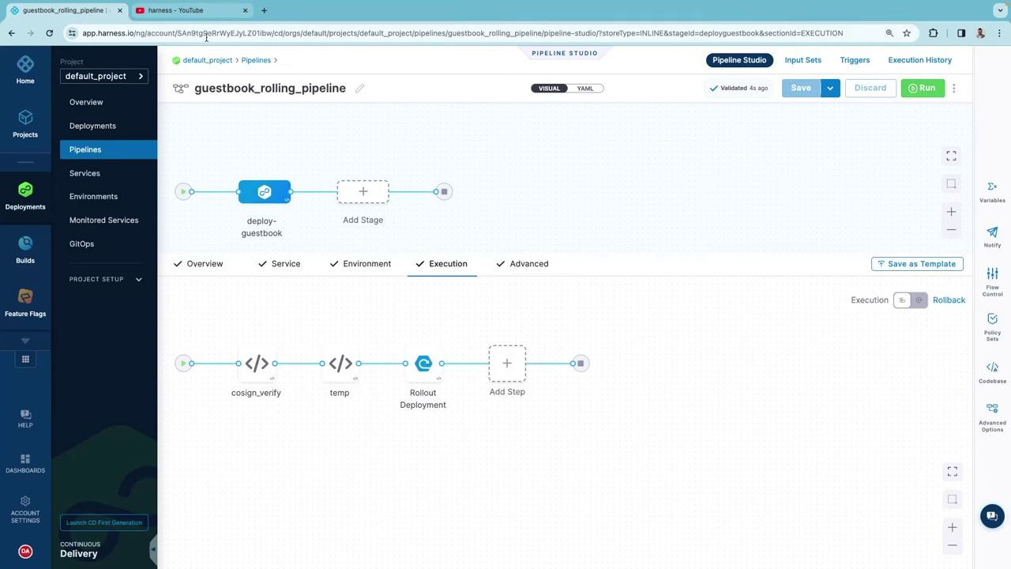
{"action": "key", "text": "ctrl+Tab"}
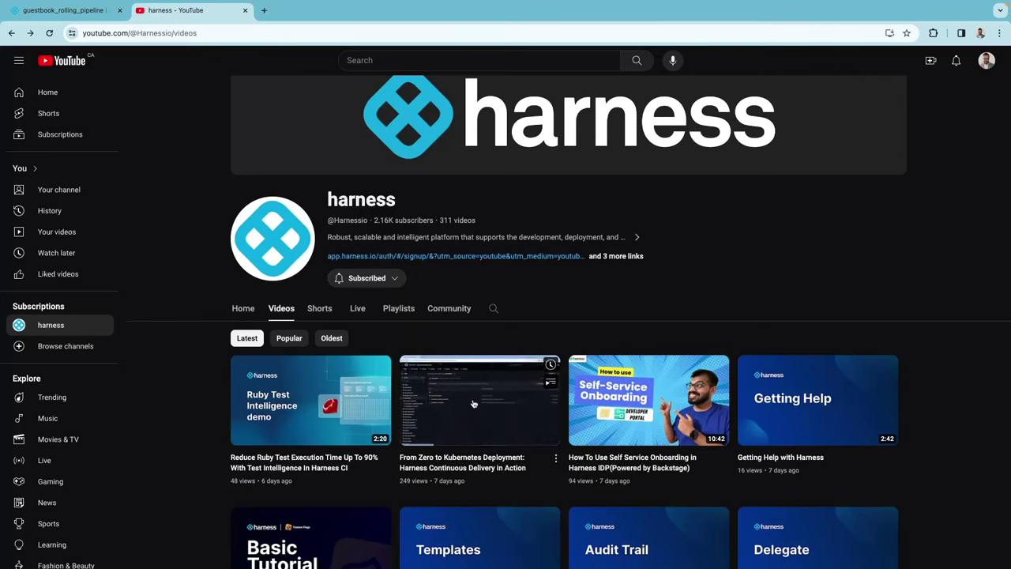
{"action": "left_click", "coordinate": [82, 12]}
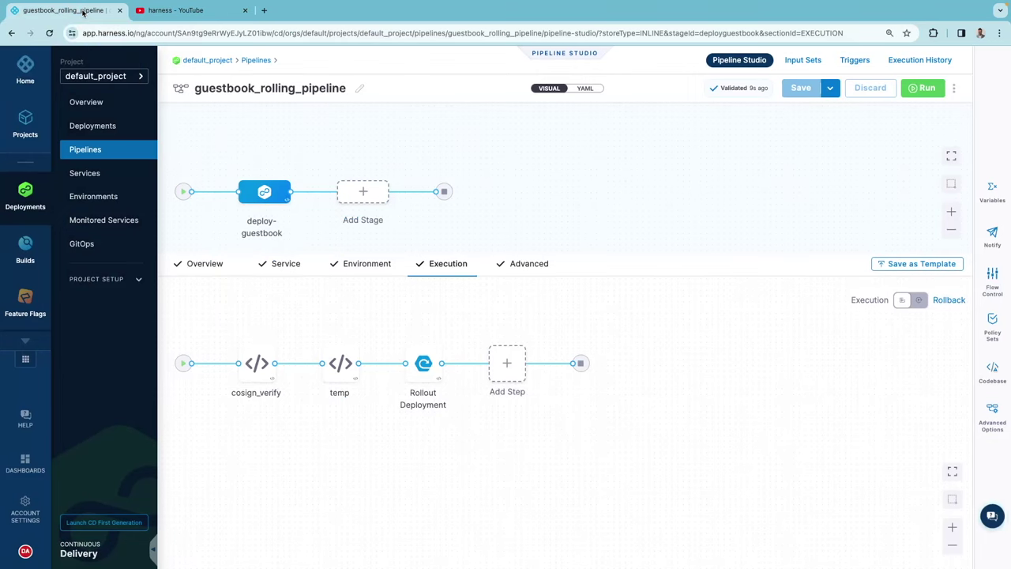
- Run the pipeline with the k8s_namespace variable set to dev-ns
{"action": "left_click", "coordinate": [926, 88]}
{"action": "left_click", "coordinate": [545, 338]}
{"action": "type", "text": "dev-ns"}
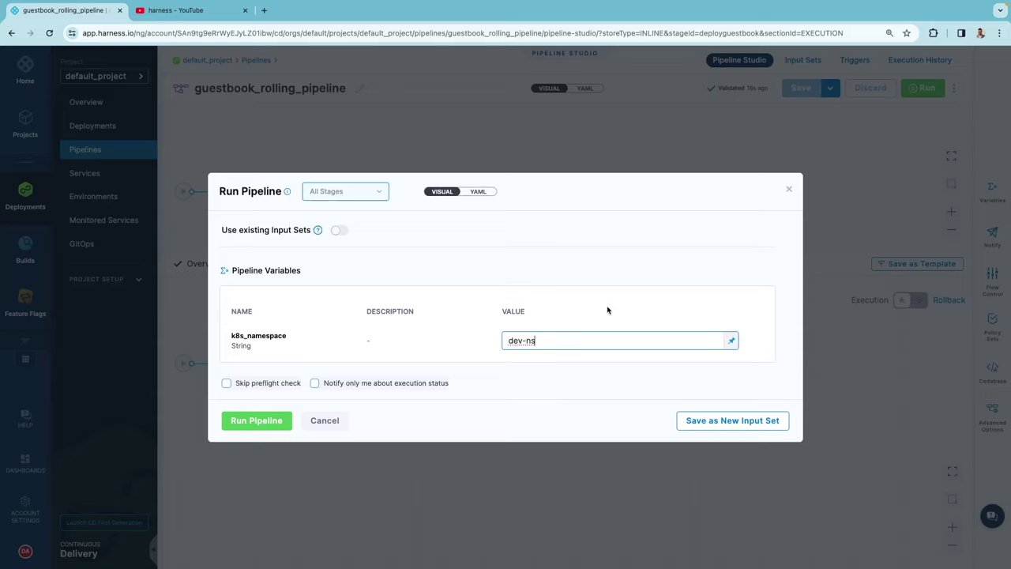
{"action": "left_click", "coordinate": [255, 425]}
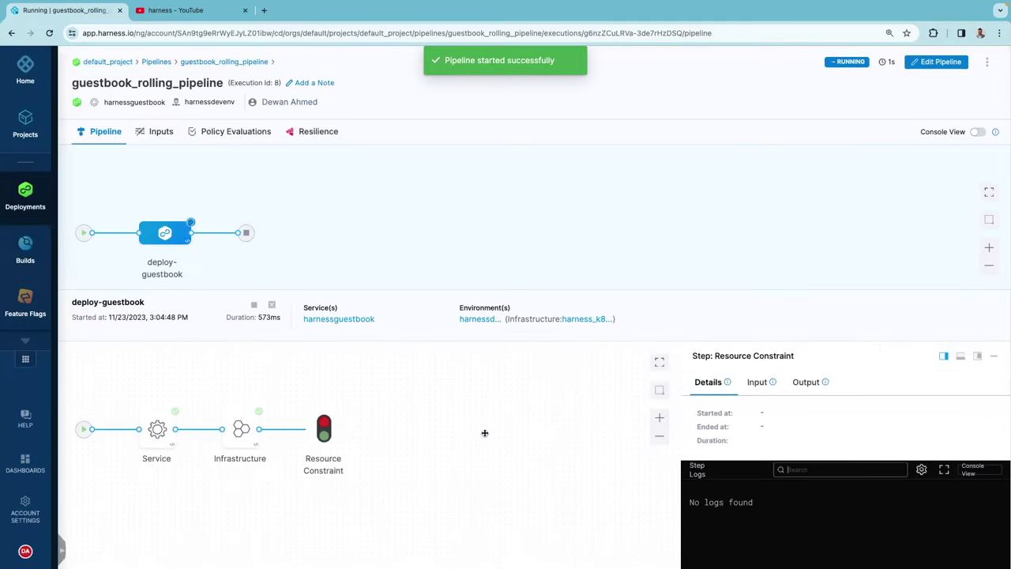
- Follow the execution and examine the temp step's full-screen log for the echoed image registry value
{"action": "scroll", "coordinate": [485, 433], "scroll_direction": "down", "scroll_amount": 2}
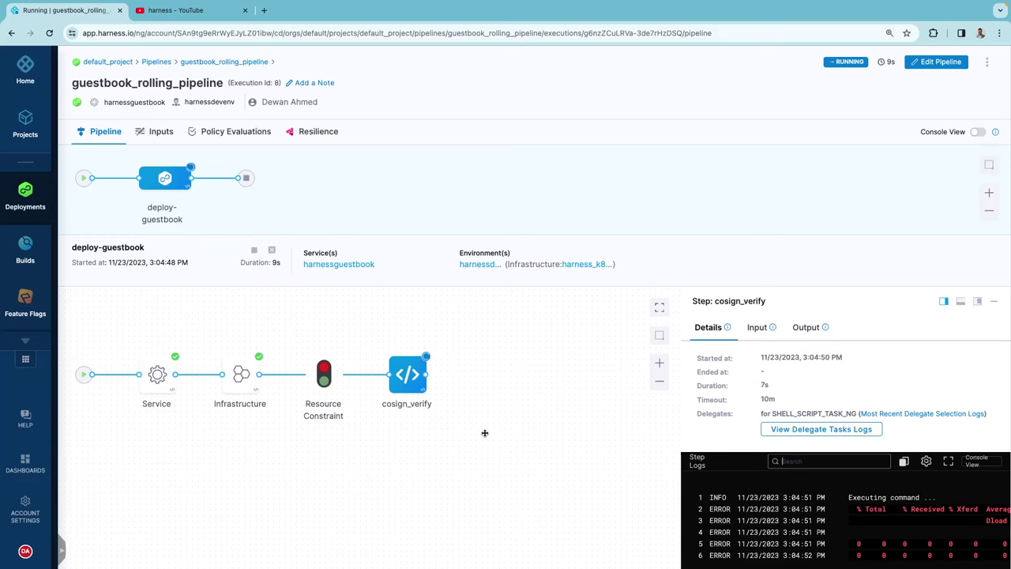
{"action": "scroll", "coordinate": [488, 432], "scroll_direction": "down", "scroll_amount": 1}
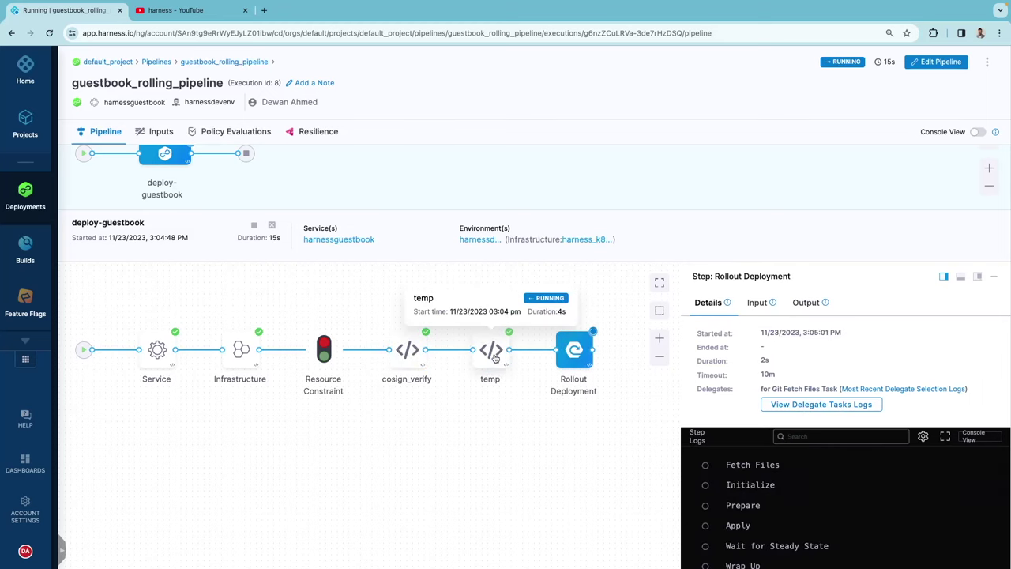
{"action": "scroll", "coordinate": [618, 360], "scroll_direction": "down", "scroll_amount": 2}
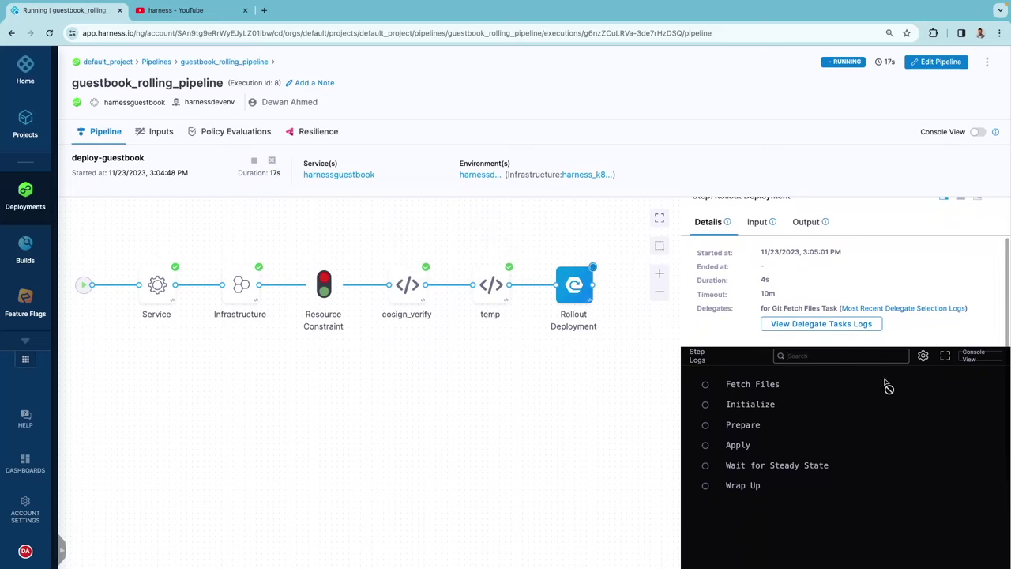
{"action": "left_click", "coordinate": [491, 286]}
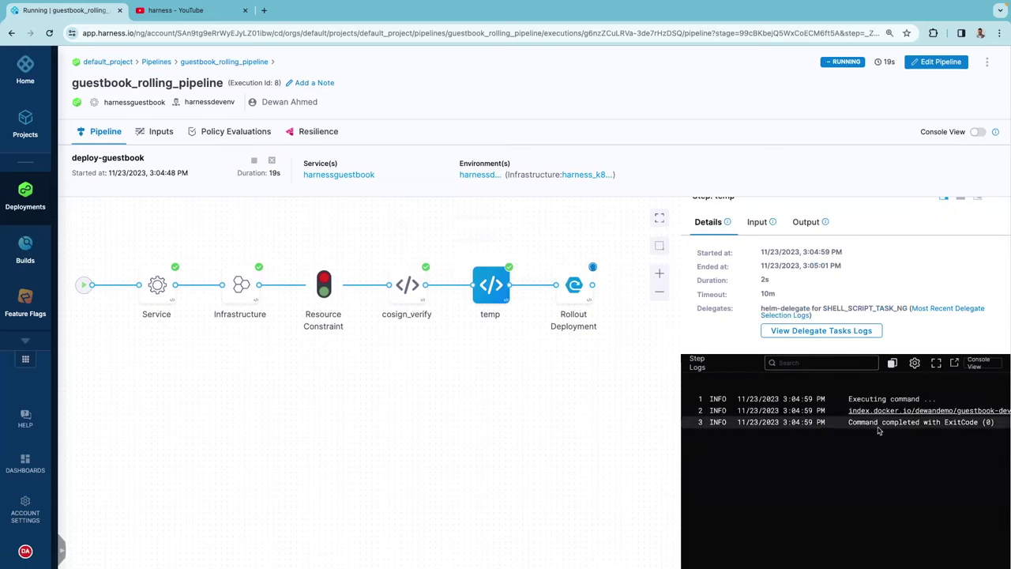
{"action": "left_click", "coordinate": [936, 362]}
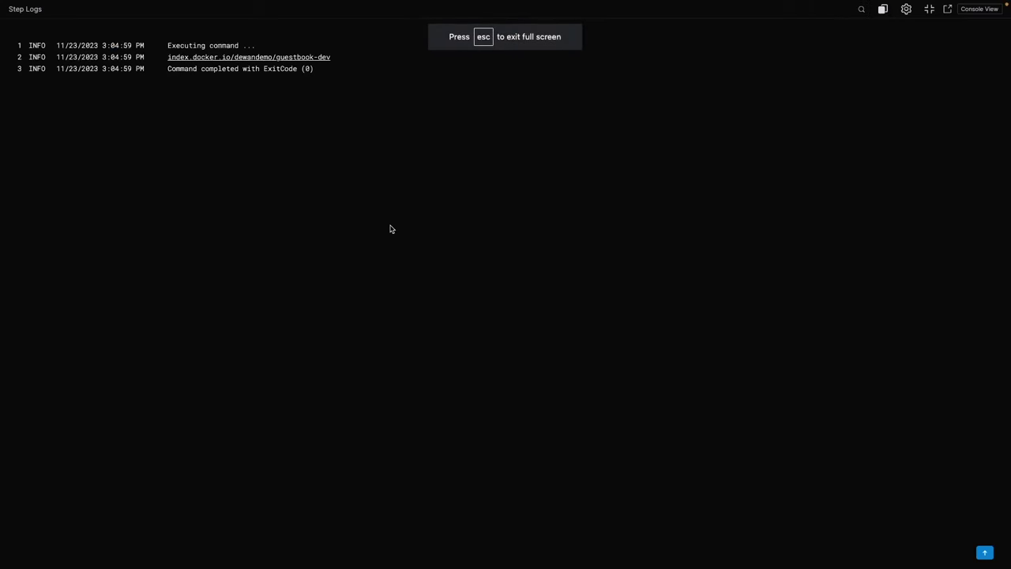
{"action": "left_click_drag", "start_coordinate": [343, 61], "coordinate": [165, 63]}
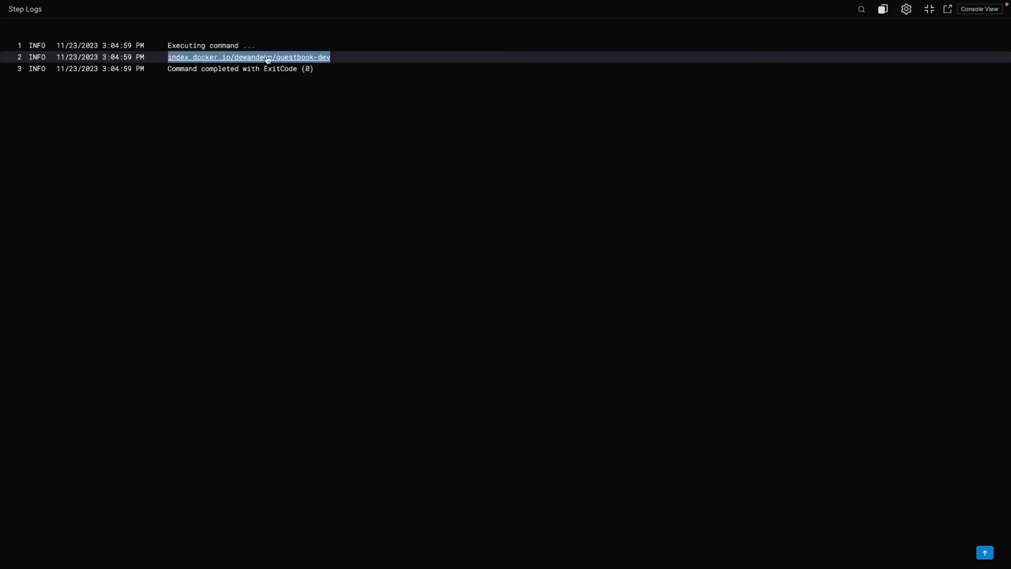
{"action": "key", "text": "Escape"}
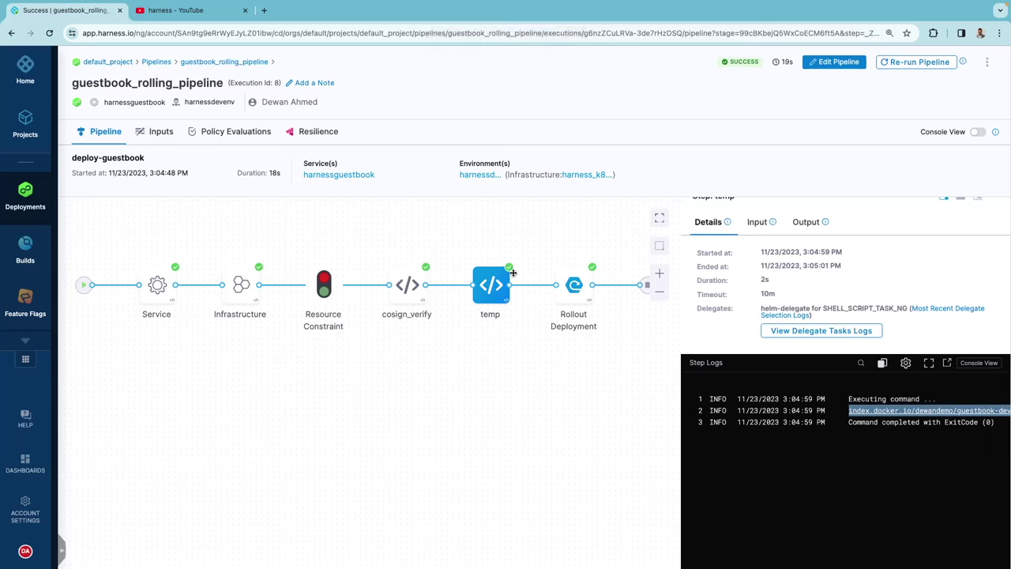
- Edit the pipeline to remove the temp step from the deploy-guestbook stage's execution, and save it
{"action": "mouse_move", "coordinate": [490, 282]}
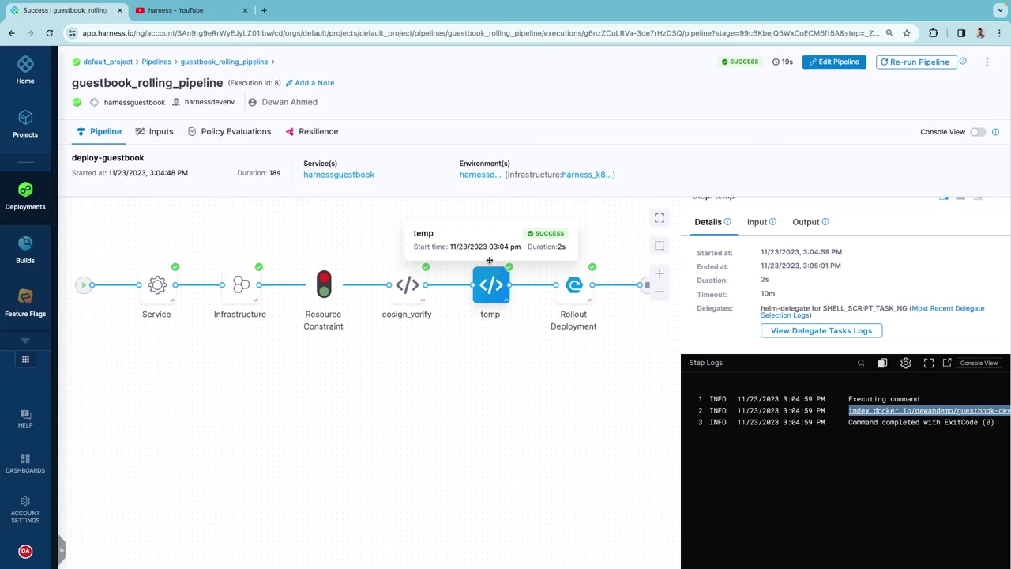
{"action": "left_click", "coordinate": [822, 62]}
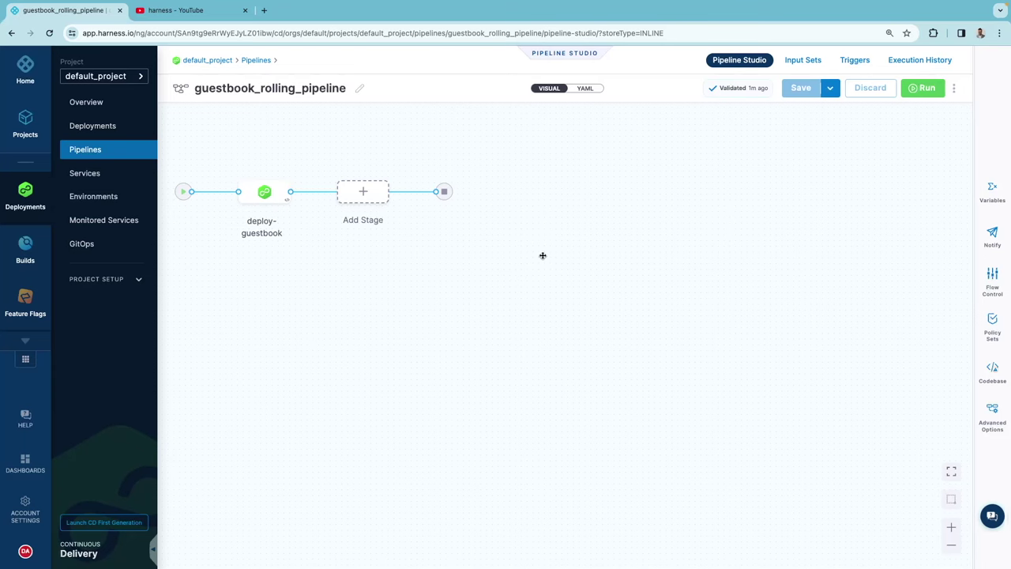
{"action": "left_click", "coordinate": [265, 192]}
{"action": "left_click", "coordinate": [317, 348]}
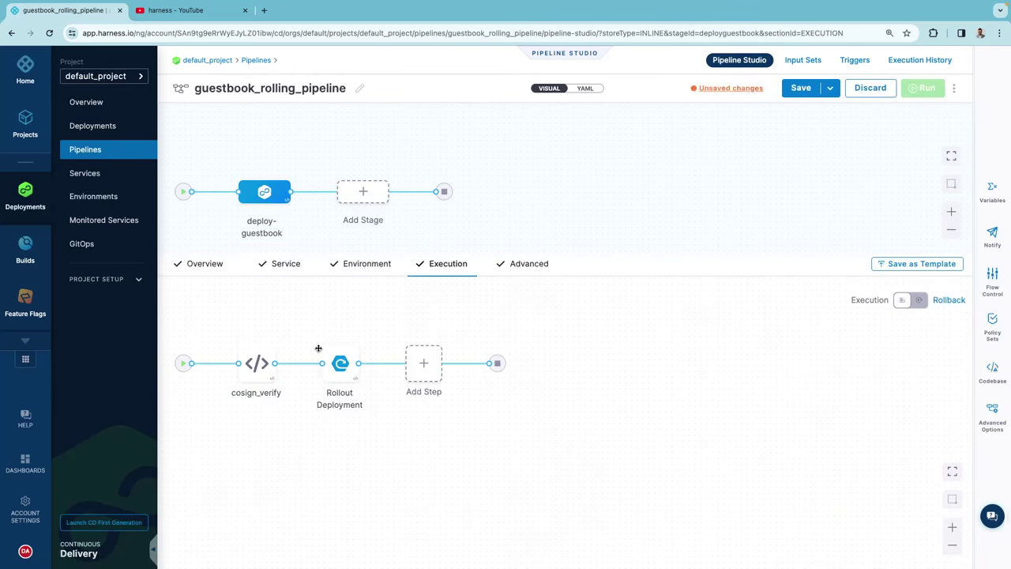
{"action": "left_click", "coordinate": [800, 88]}
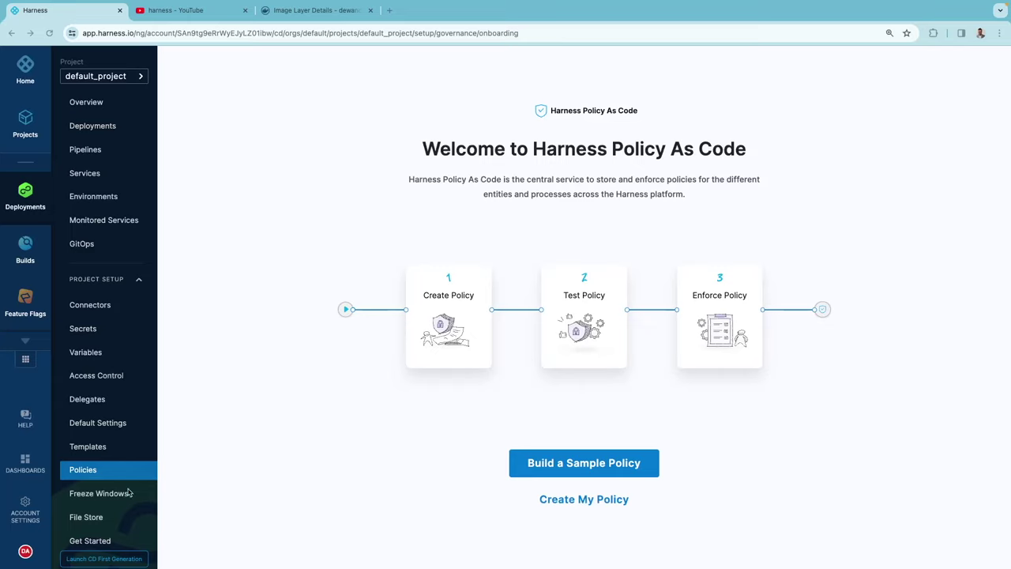
- Start creating a custom policy from the project's Policies page, keeping Pipeline as the entity type
{"action": "left_click", "coordinate": [90, 474]}
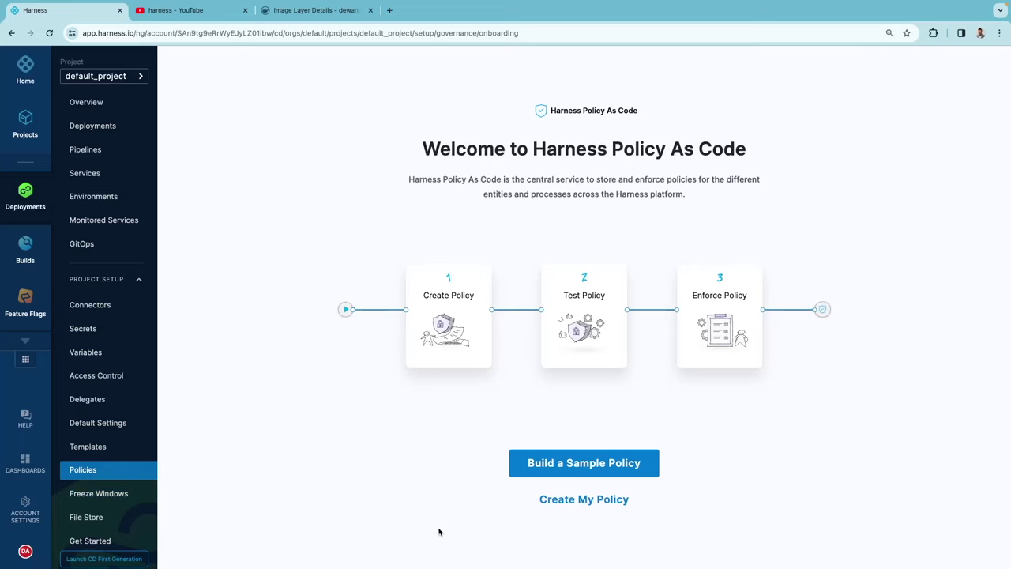
{"action": "left_click", "coordinate": [582, 499]}
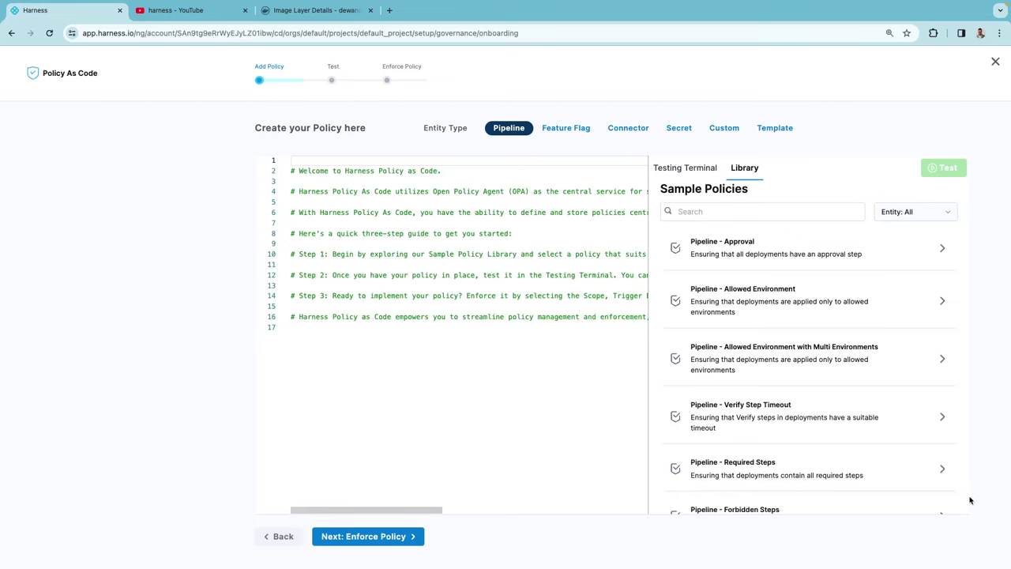
{"action": "scroll", "coordinate": [970, 501], "scroll_direction": "down", "scroll_amount": 1}
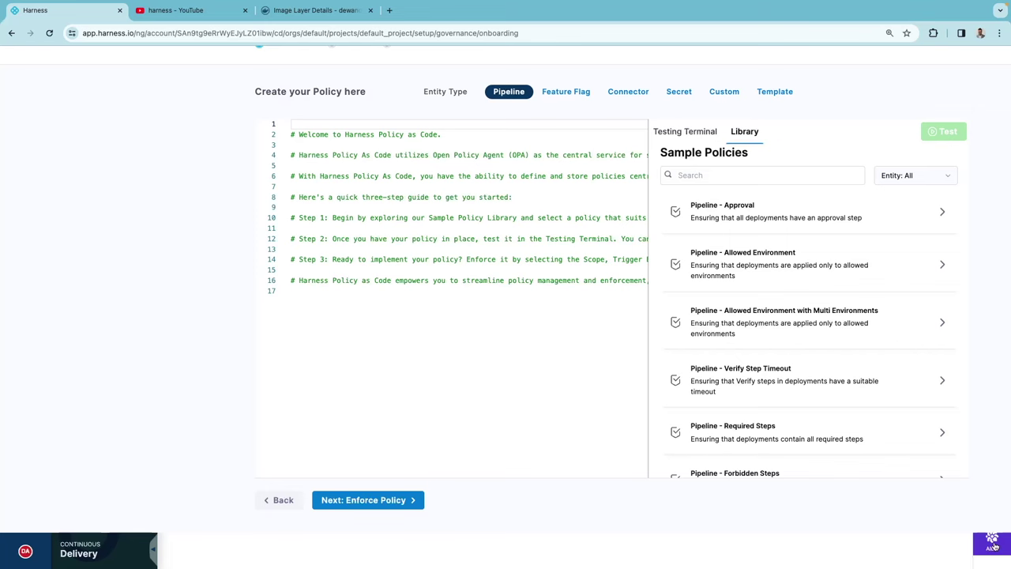
- Copy the policy code from the AIDA assistant's answer about denying any image digest that does not match a specified value
{"action": "left_click", "coordinate": [994, 545]}
{"action": "scroll", "coordinate": [912, 429], "scroll_direction": "up", "scroll_amount": 5}
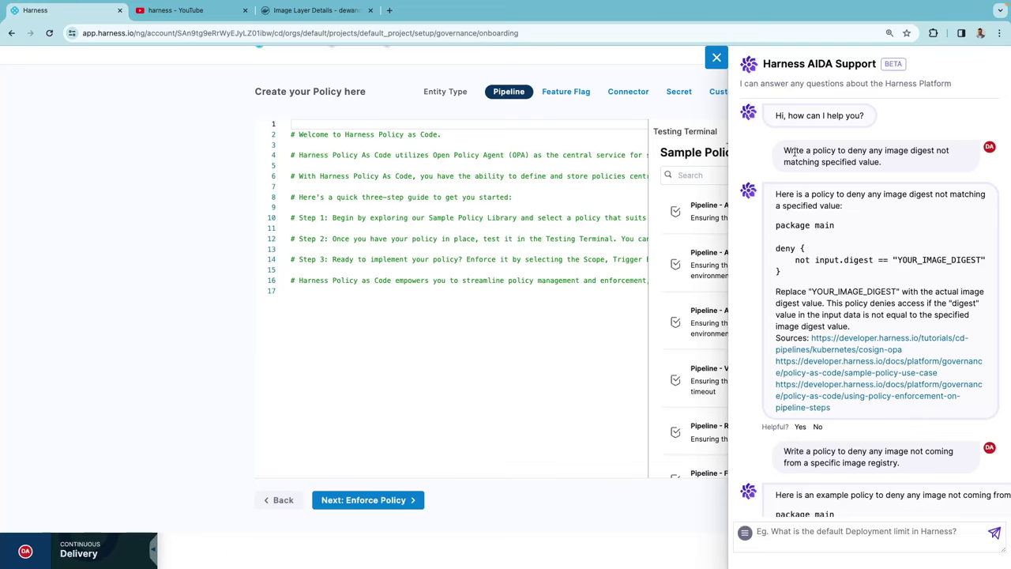
{"action": "left_click_drag", "start_coordinate": [784, 151], "coordinate": [883, 162]}
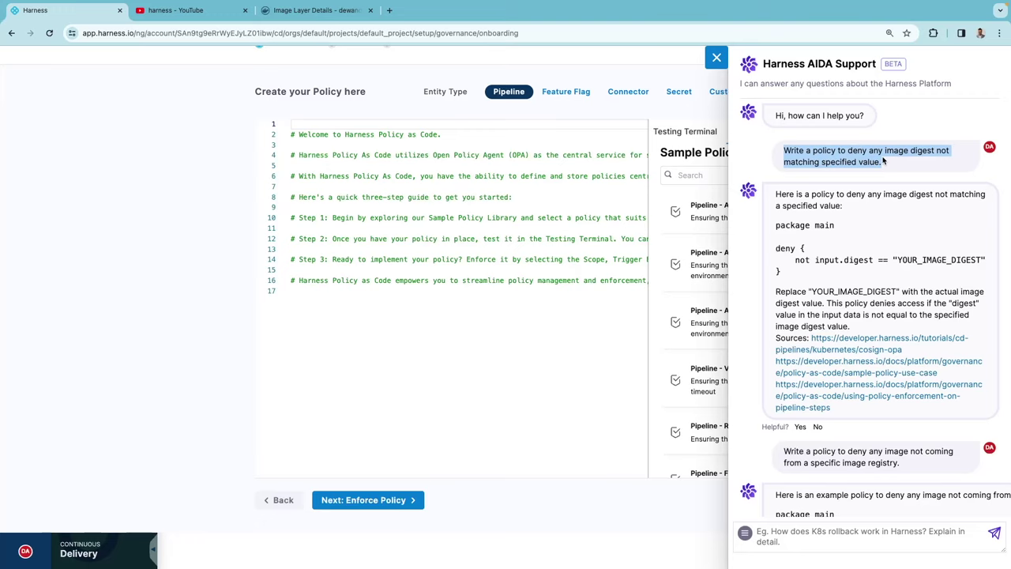
{"action": "left_click_drag", "start_coordinate": [775, 226], "coordinate": [829, 273]}
{"action": "right_click", "coordinate": [803, 258]}
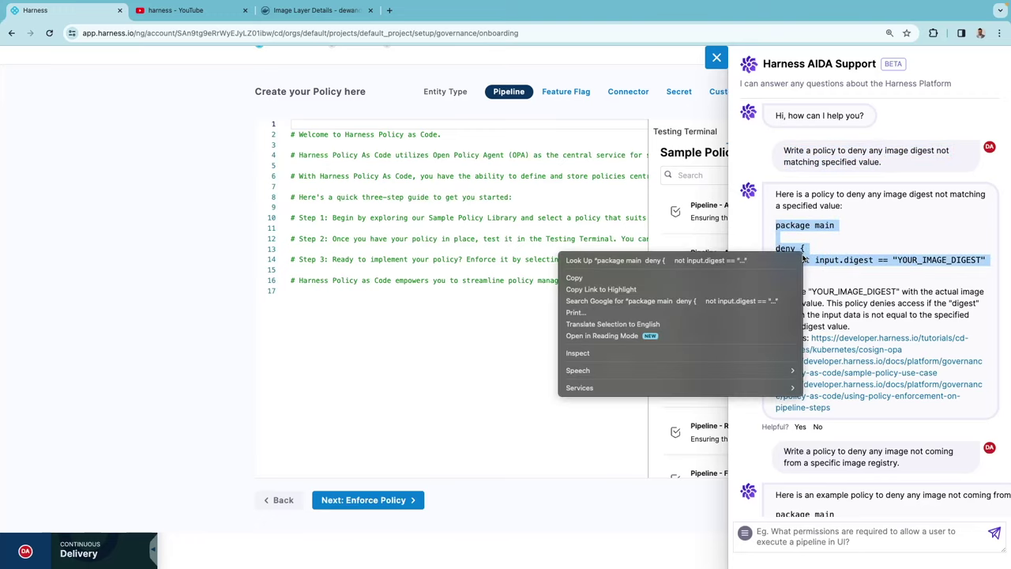
{"action": "left_click", "coordinate": [765, 280]}
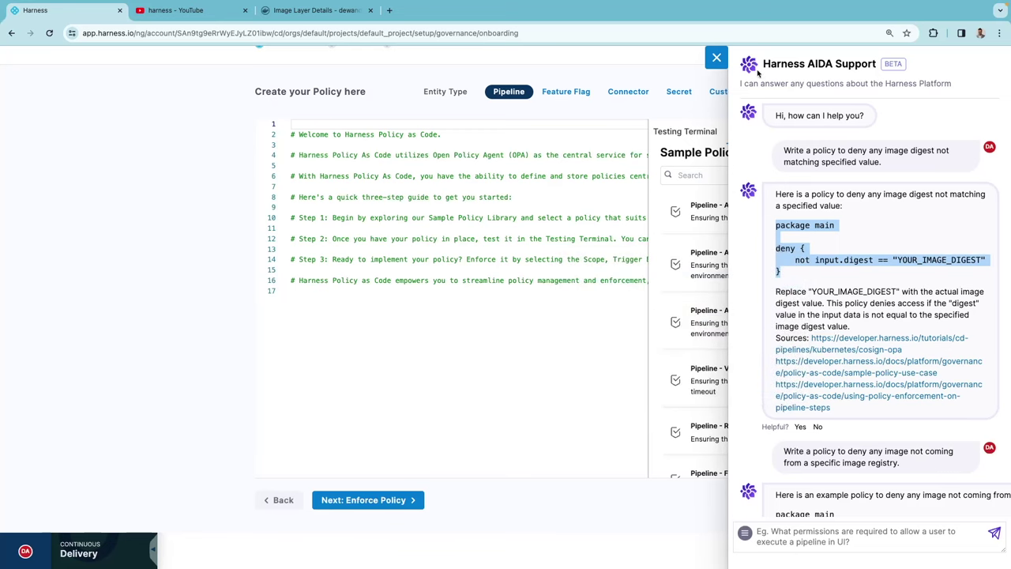
- Close the AIDA assistant and replace all the sample text in the policy editor with the copied policy code
{"action": "left_click", "coordinate": [716, 57]}
{"action": "left_click", "coordinate": [592, 236]}
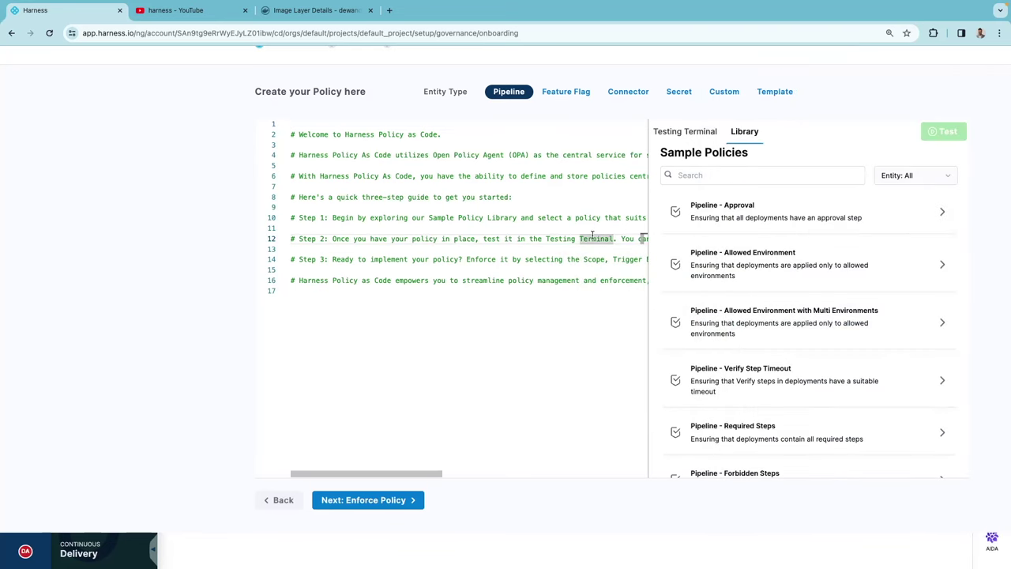
{"action": "key", "text": "super+a"}
{"action": "key", "text": "super+v"}
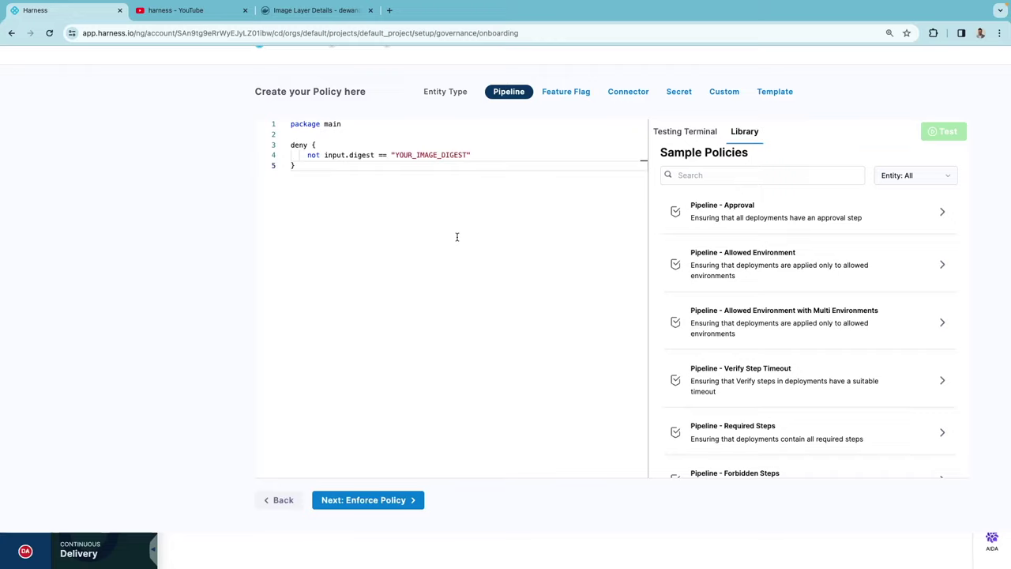
- Replace the YOUR_IMAGE_DIGEST placeholder in the policy with the sha256 digest copied from the guestbook-dev:0.1 page on Docker Hub
{"action": "left_click_drag", "start_coordinate": [394, 155], "coordinate": [464, 155]}
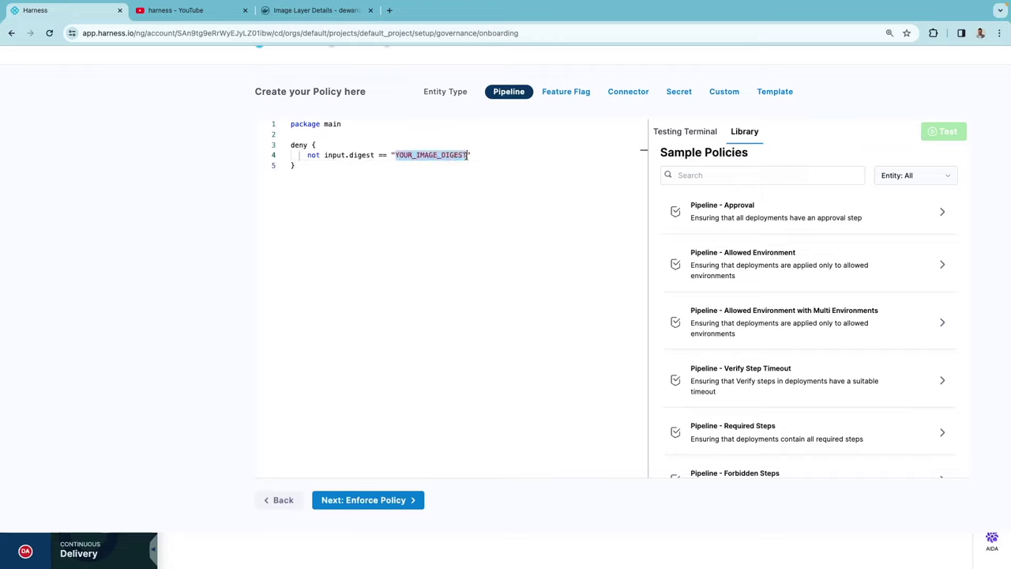
{"action": "left_click", "coordinate": [315, 17]}
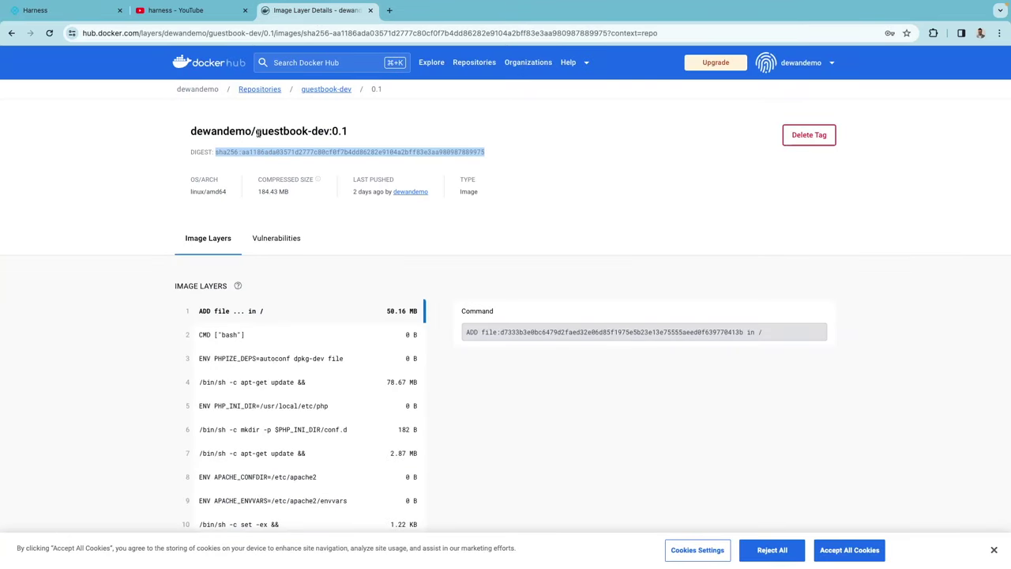
{"action": "scroll", "coordinate": [455, 174], "scroll_direction": "down", "scroll_amount": 1}
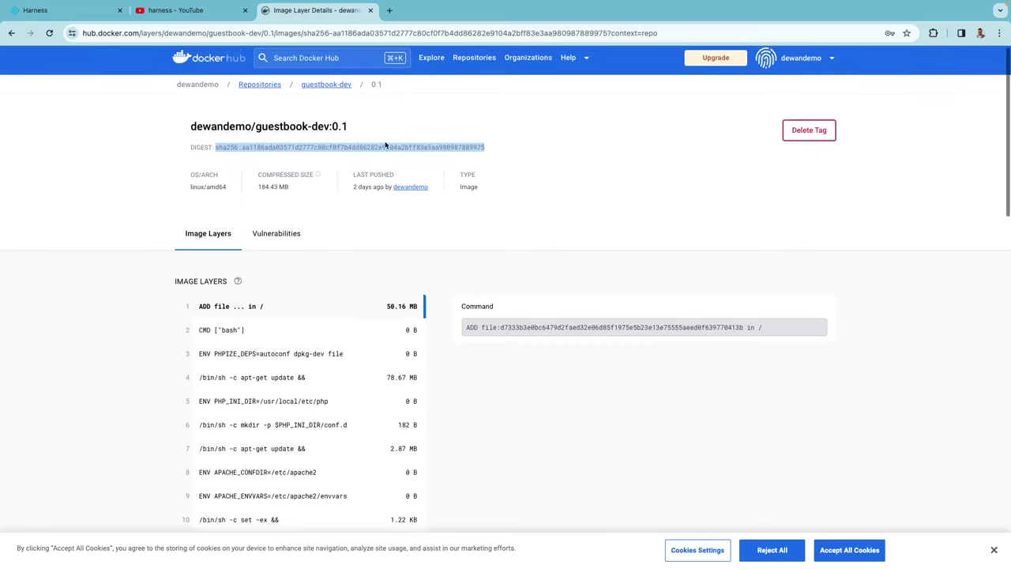
{"action": "right_click", "coordinate": [270, 147]}
{"action": "left_click", "coordinate": [316, 168]}
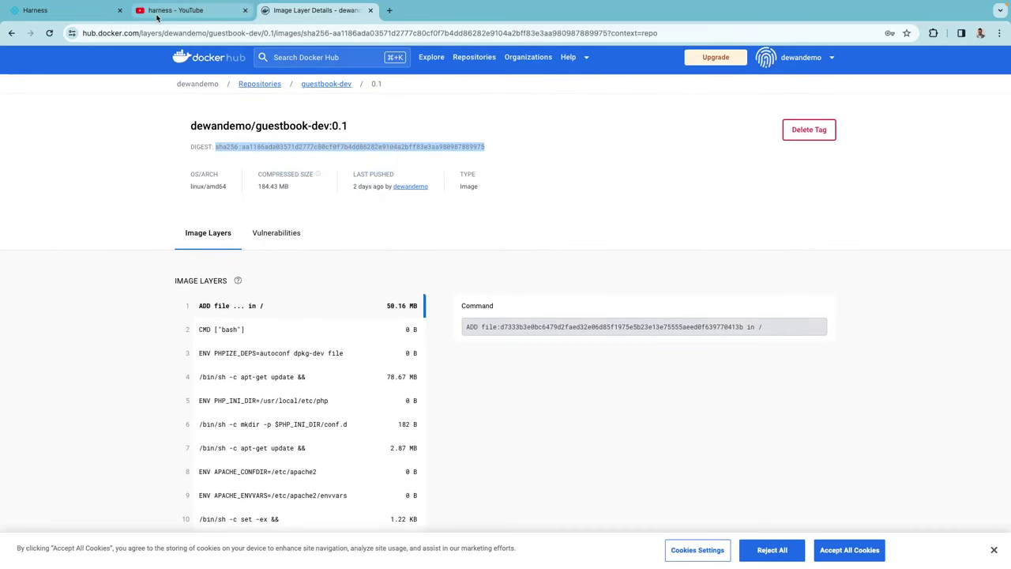
{"action": "left_click", "coordinate": [91, 16]}
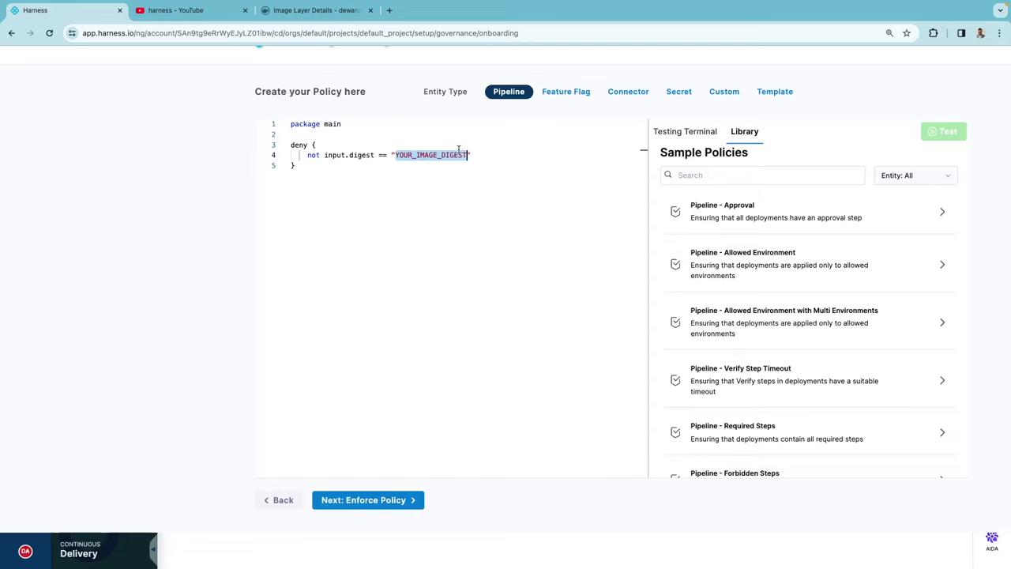
{"action": "key", "text": "ctrl+v"}
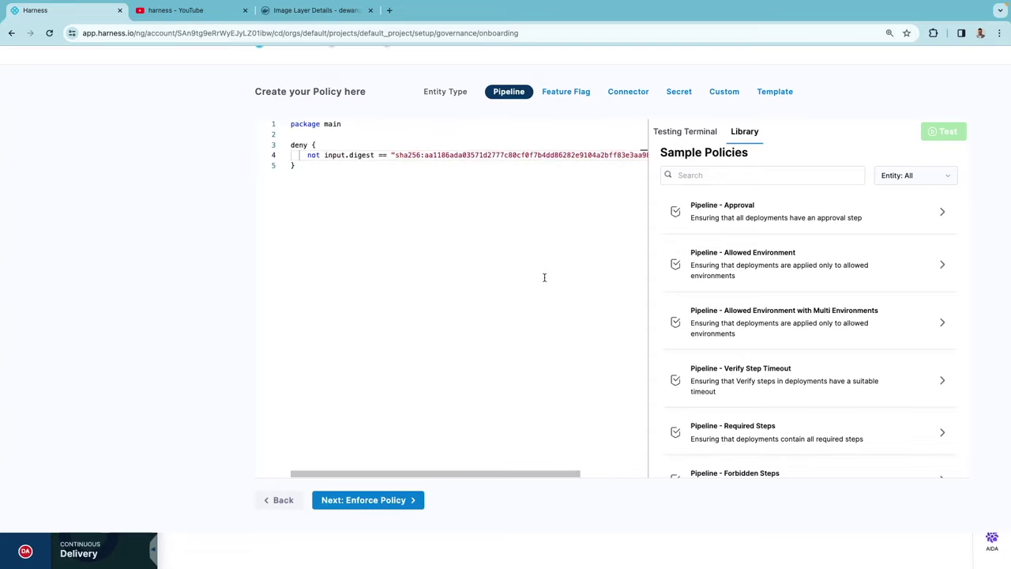
{"action": "scroll", "coordinate": [546, 279], "scroll_direction": "right", "scroll_amount": 5}
{"action": "scroll", "coordinate": [546, 276], "scroll_direction": "left", "scroll_amount": 5}
- Enforce the policy on the project with trigger event On Run and failure strategy Error & exit, apply it, and view the policy list
{"action": "left_click", "coordinate": [369, 500]}
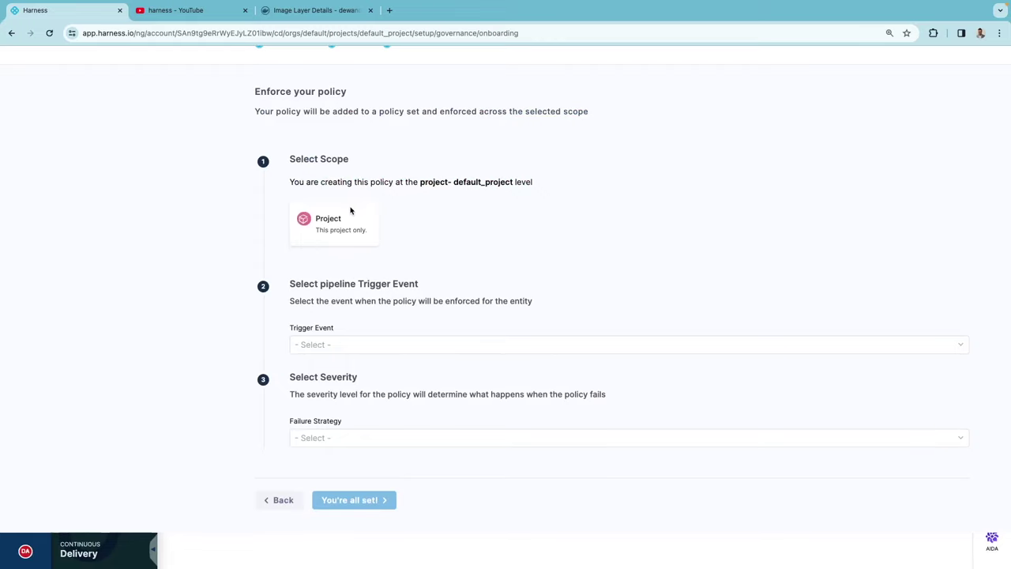
{"action": "left_click", "coordinate": [424, 348]}
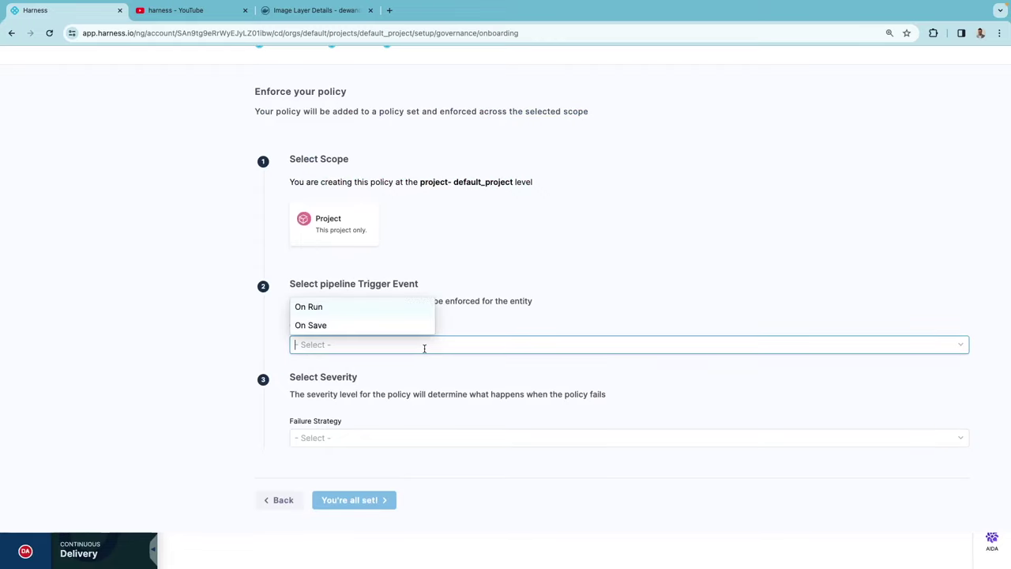
{"action": "left_click", "coordinate": [336, 313]}
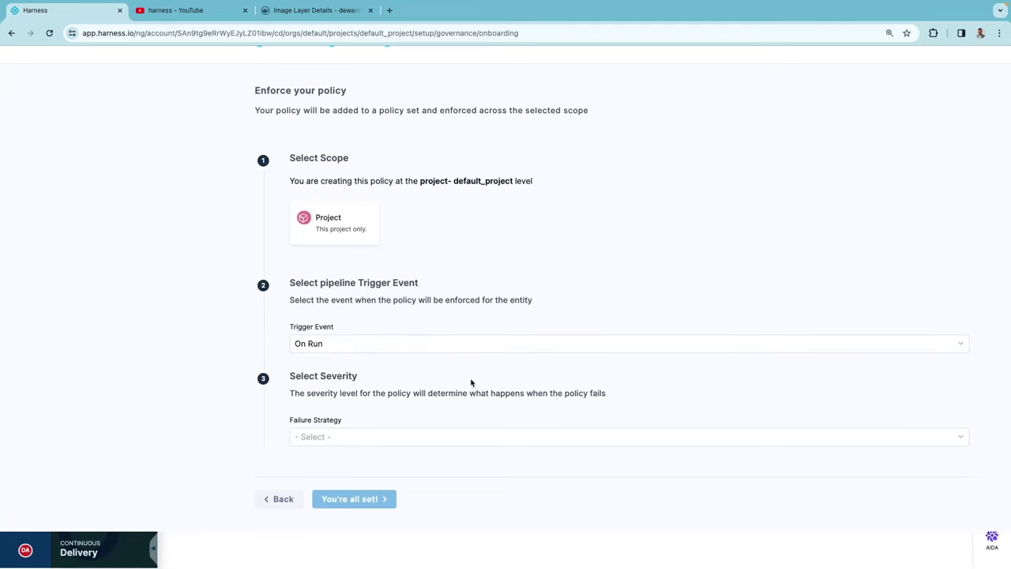
{"action": "left_click", "coordinate": [425, 438]}
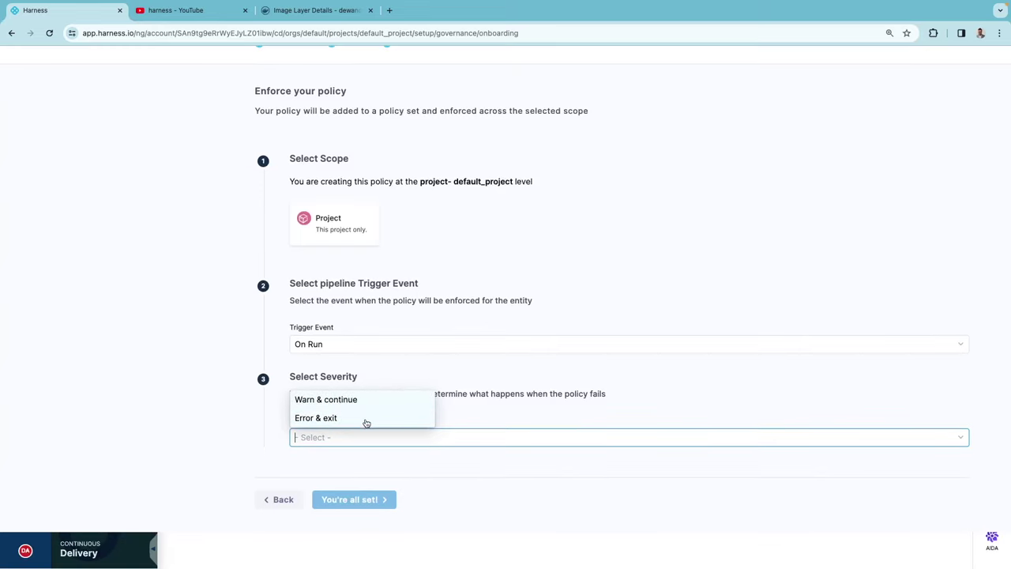
{"action": "left_click", "coordinate": [366, 419]}
{"action": "left_click", "coordinate": [365, 501]}
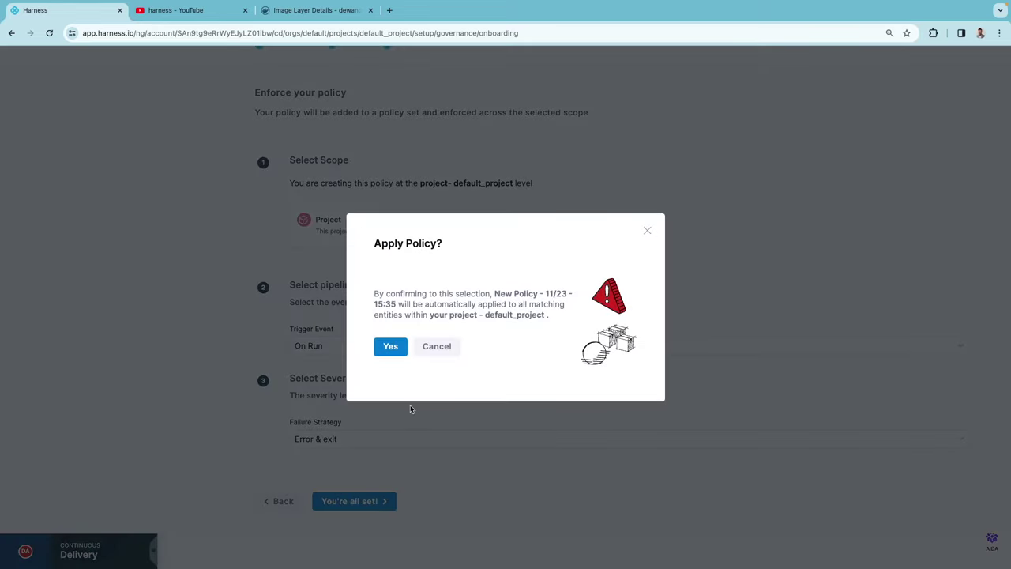
{"action": "left_click", "coordinate": [386, 348]}
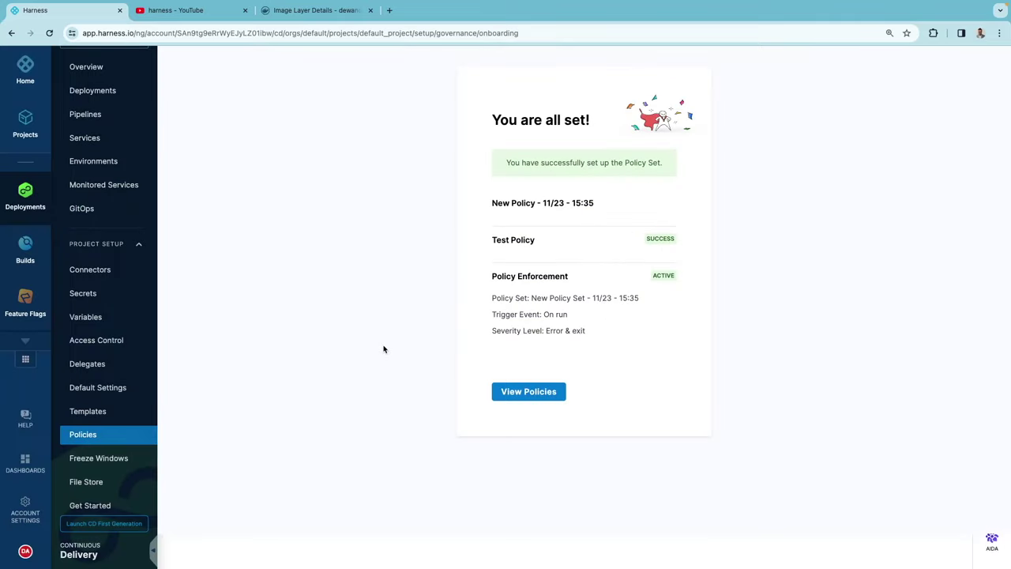
{"action": "left_click", "coordinate": [545, 393]}
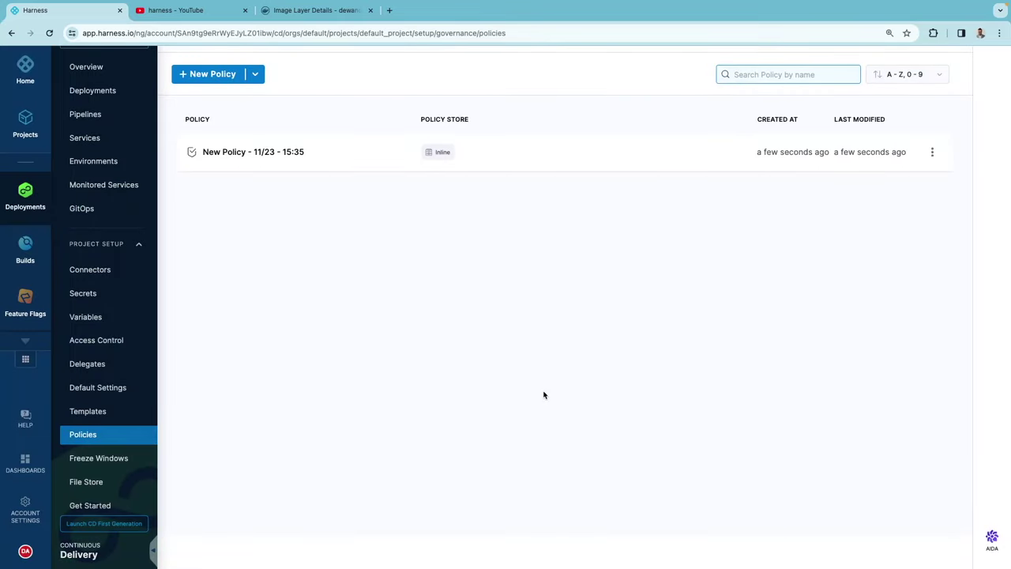
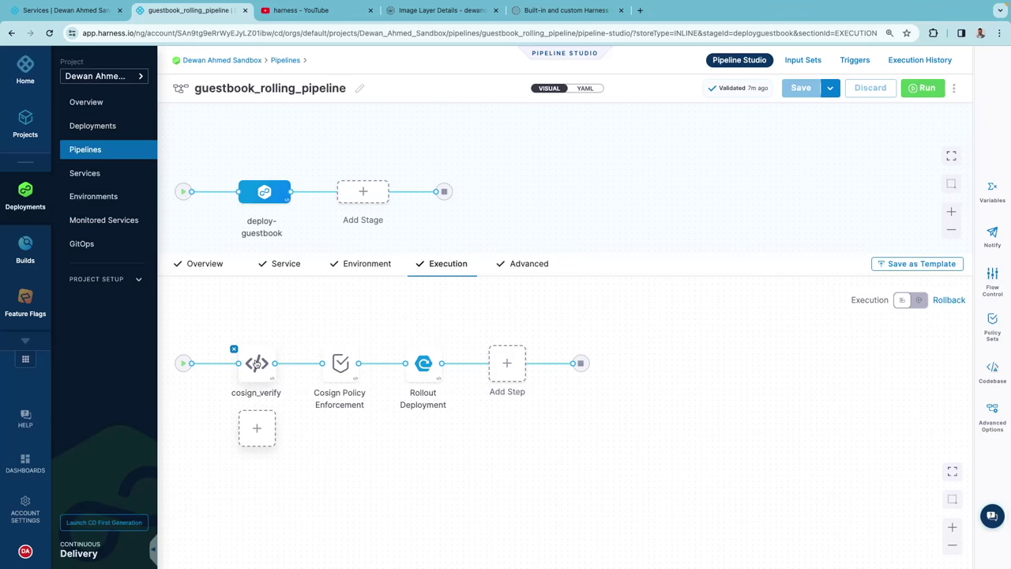
- Examine the guestbook-dev:0.1 image reference in the expanded script of the cosign_verify step in guestbook_rolling_pipeline
{"action": "left_click", "coordinate": [256, 363]}
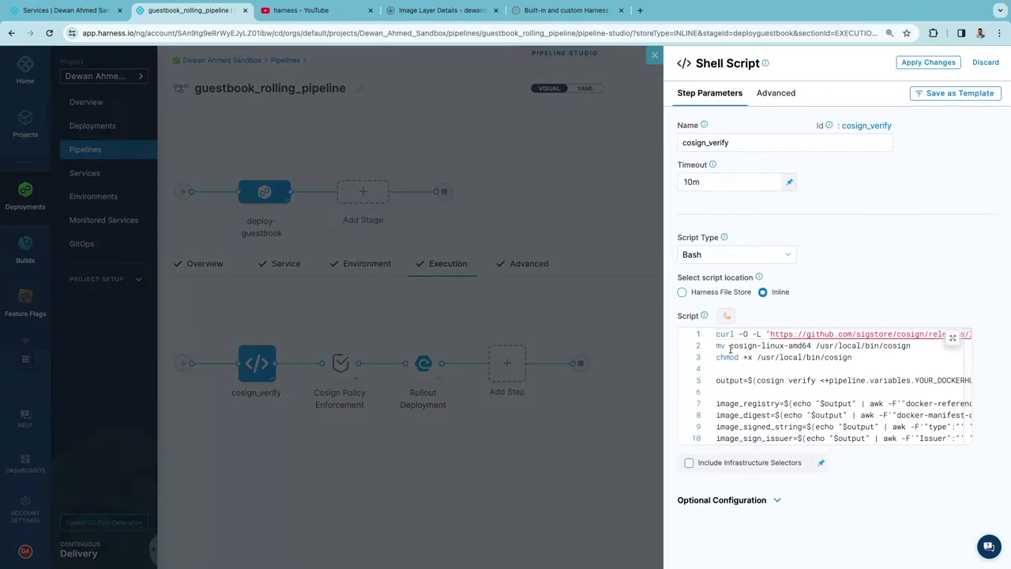
{"action": "left_click", "coordinate": [953, 337]}
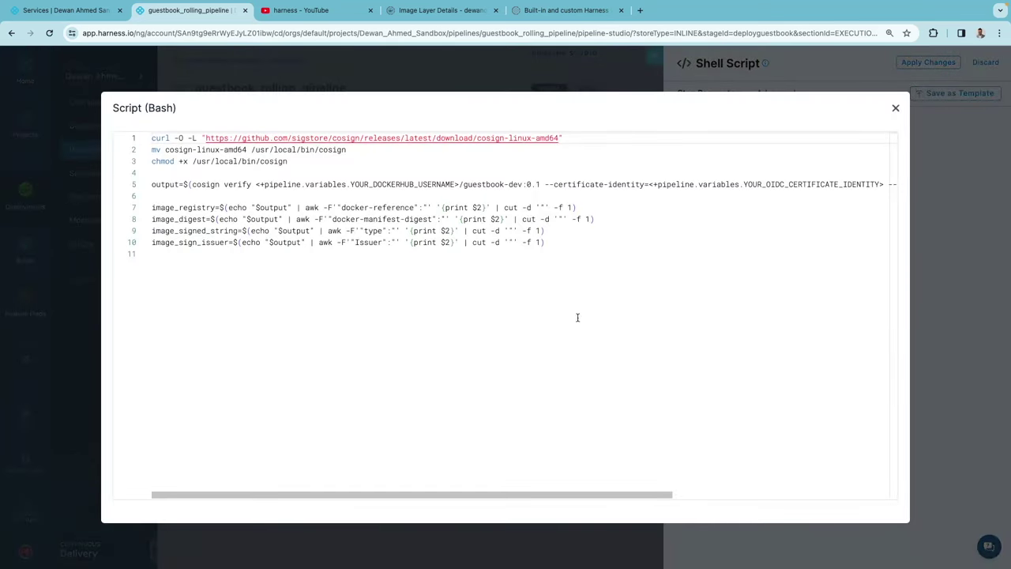
{"action": "left_click_drag", "start_coordinate": [255, 184], "coordinate": [540, 184]}
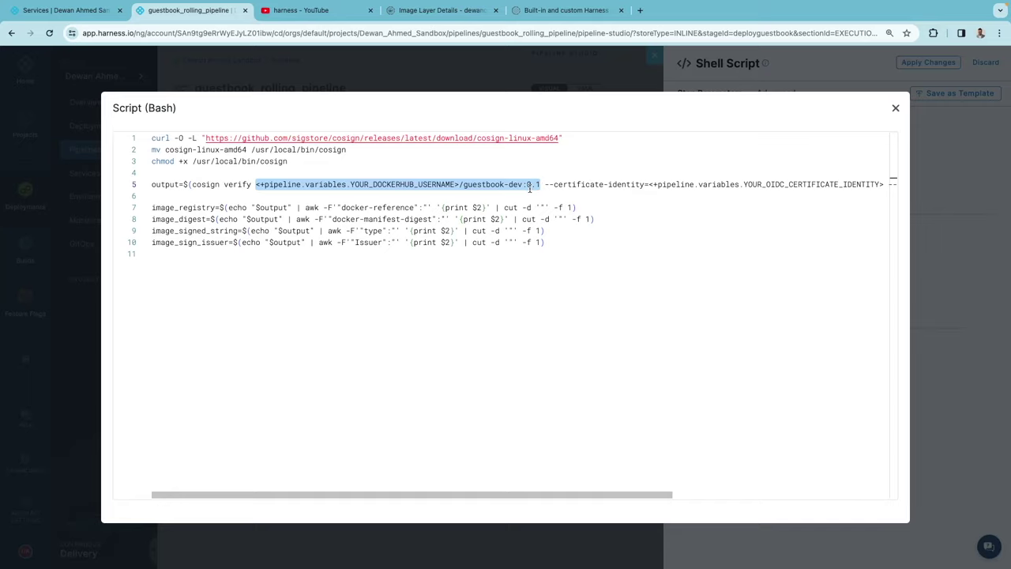
- Examine the guestbook-dev repository's tags and sha256 signature image on Docker Hub, and close the cosign_verify script and step settings in Harness
{"action": "left_click", "coordinate": [421, 16]}
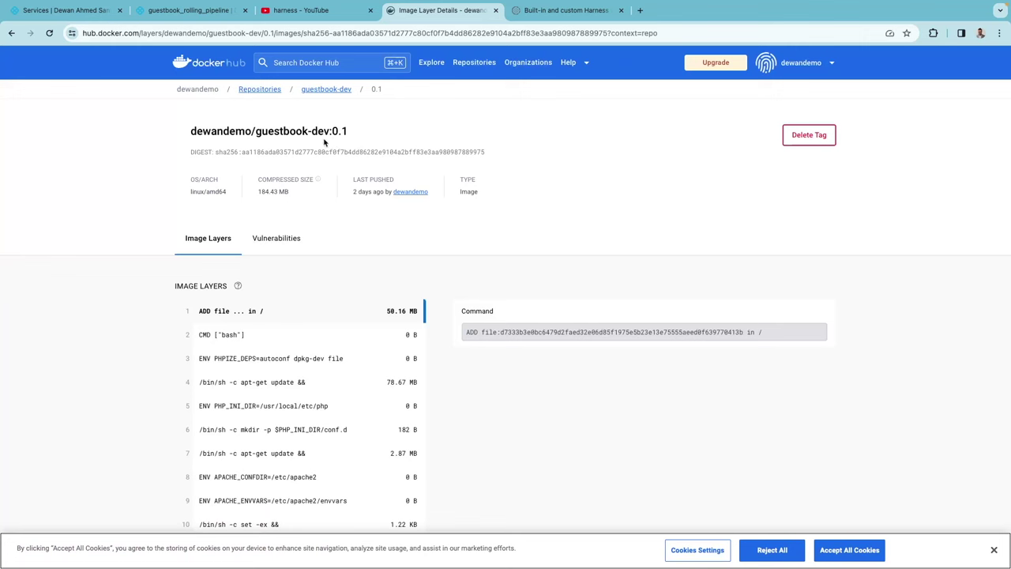
{"action": "left_click", "coordinate": [338, 90]}
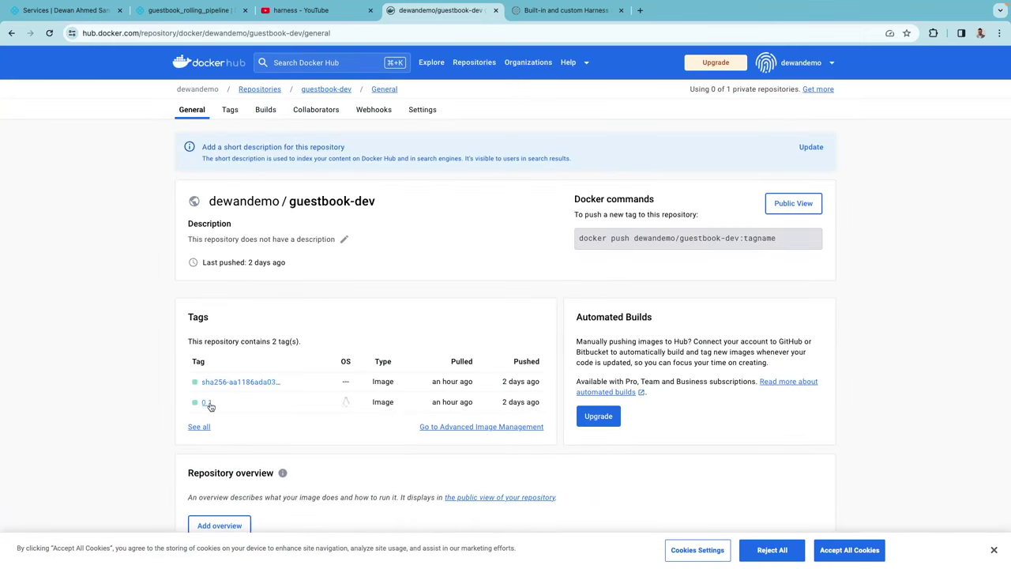
{"action": "left_click", "coordinate": [247, 383]}
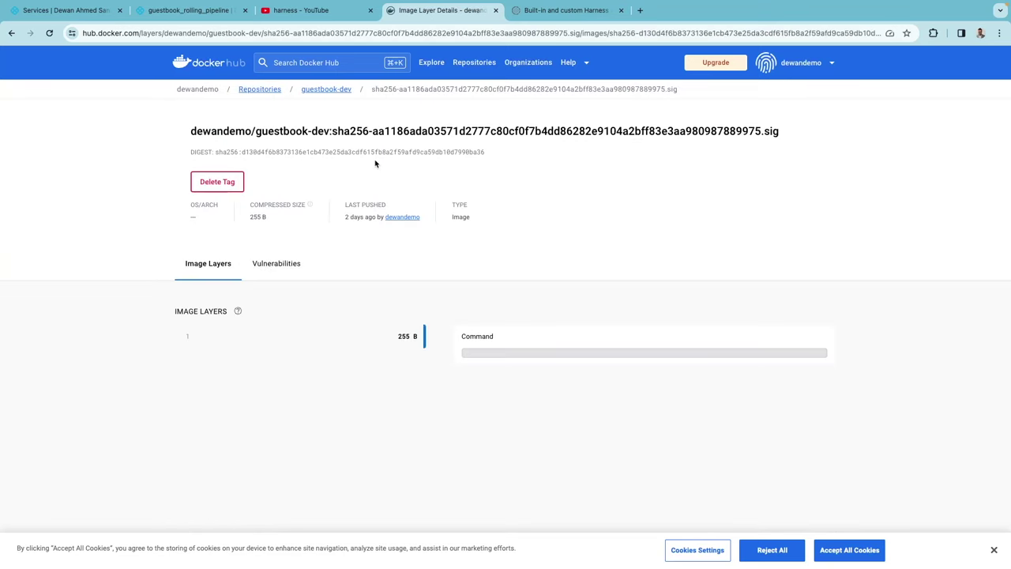
{"action": "left_click", "coordinate": [11, 34]}
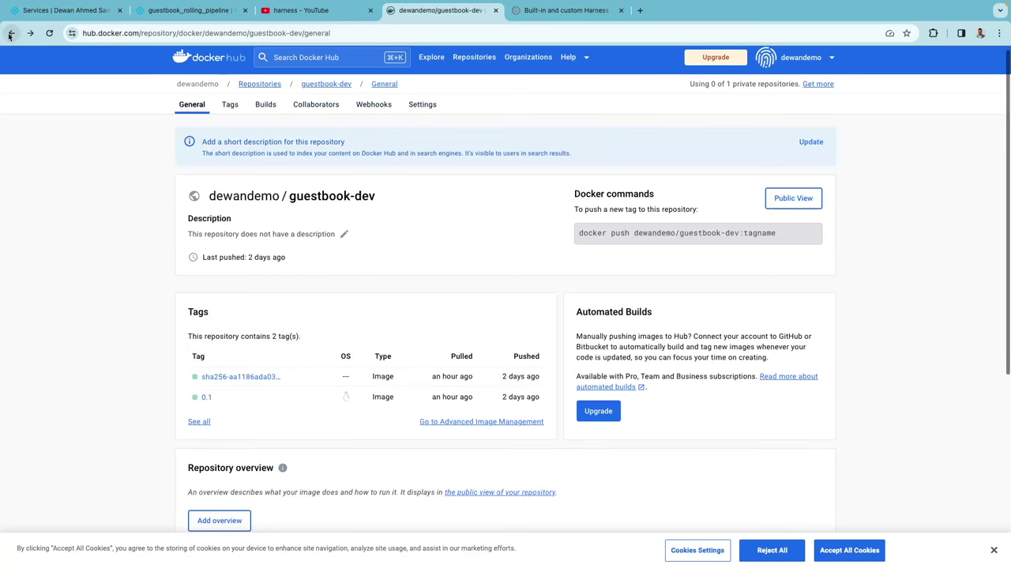
{"action": "left_click", "coordinate": [186, 11]}
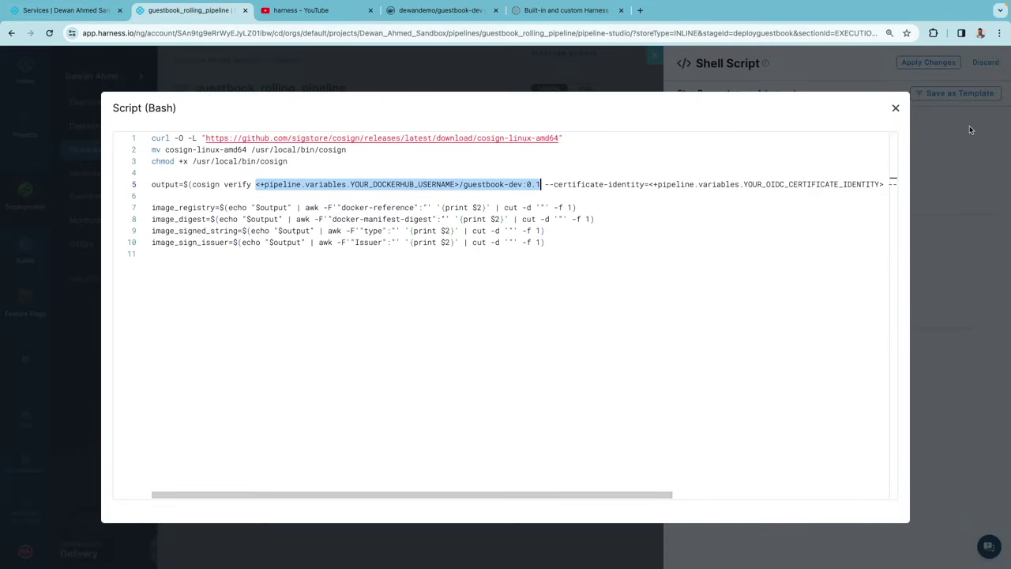
{"action": "left_click", "coordinate": [896, 109]}
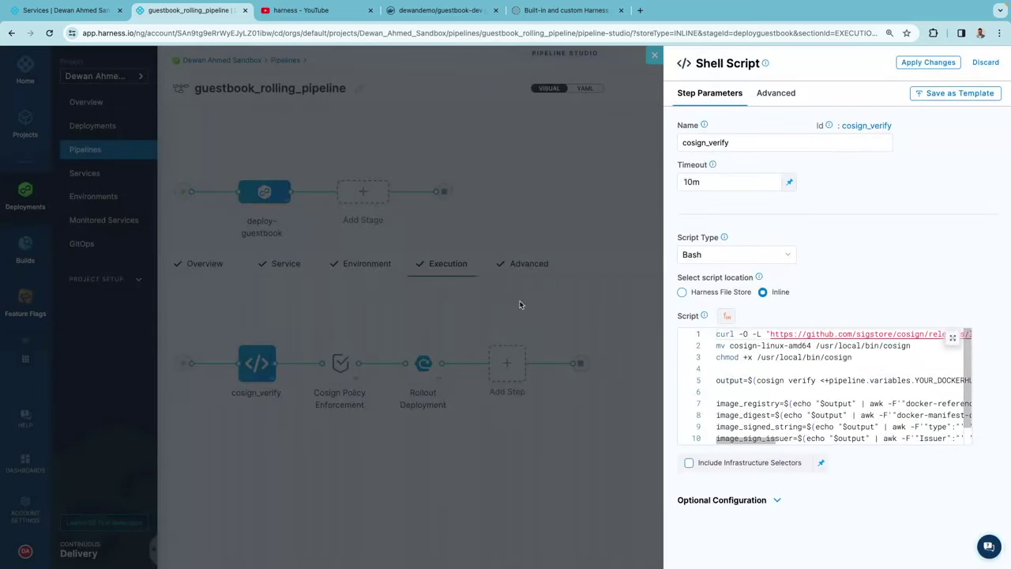
{"action": "left_click", "coordinate": [475, 320]}
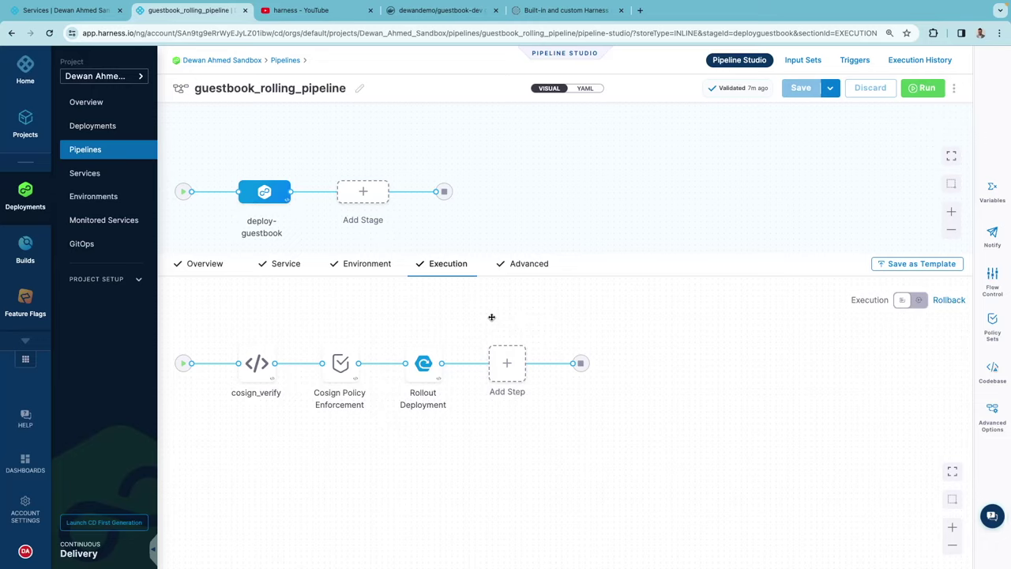
- Run guestbook_rolling_pipeline for all stages with the k8s_namespace variable set to dev-ns
{"action": "left_click", "coordinate": [916, 89]}
{"action": "left_click", "coordinate": [546, 340]}
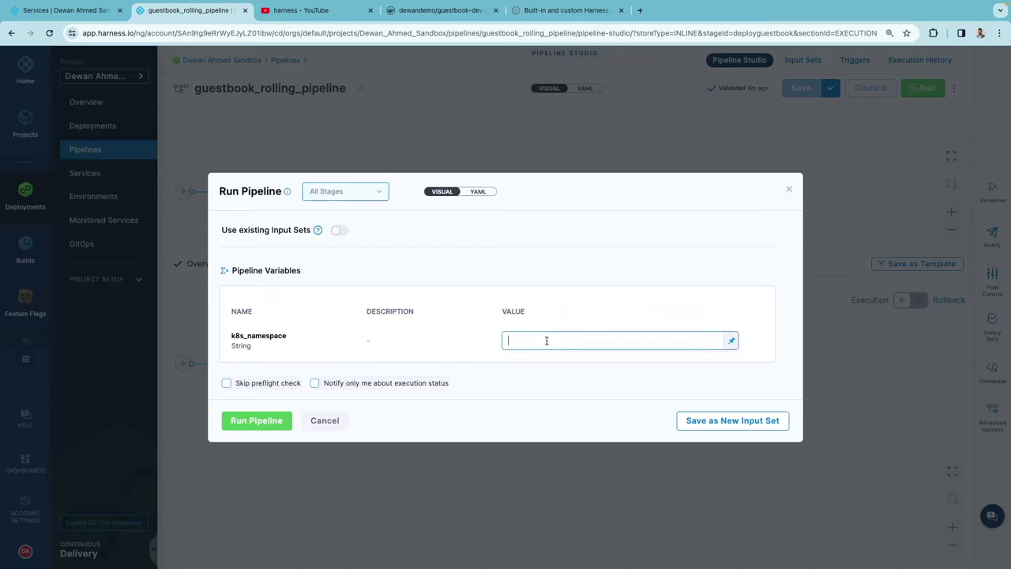
{"action": "type", "text": "dev-ns"}
{"action": "left_click", "coordinate": [276, 420]}
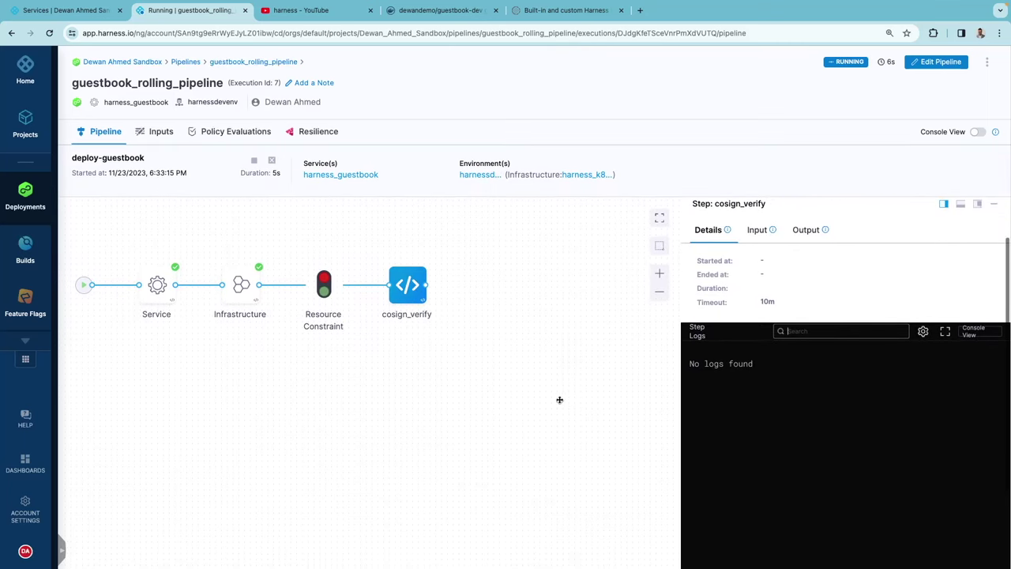
- Examine the script output variables in the full-screen logs of the running cosign_verify step
{"action": "mouse_move", "coordinate": [409, 301]}
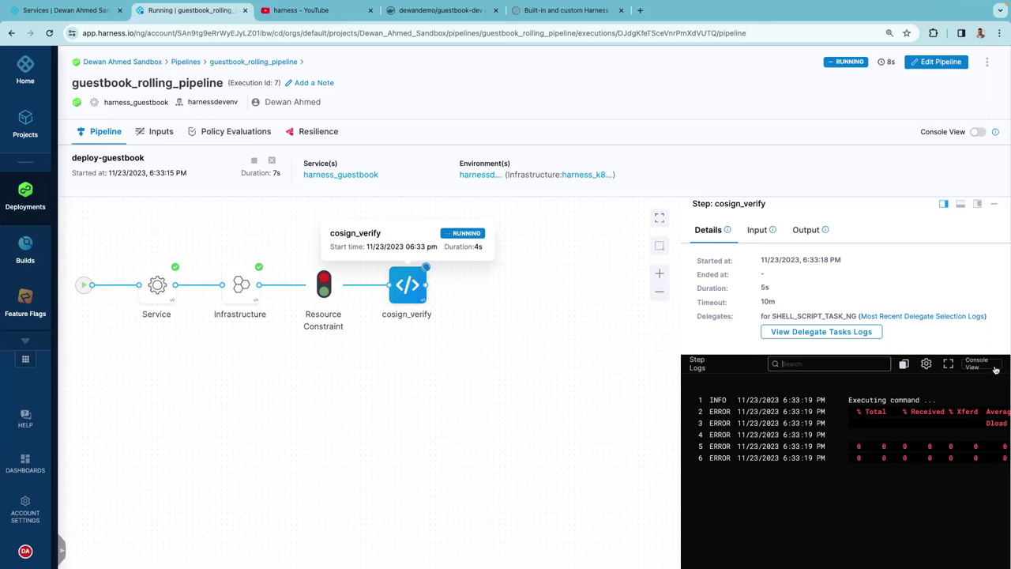
{"action": "left_click", "coordinate": [948, 365]}
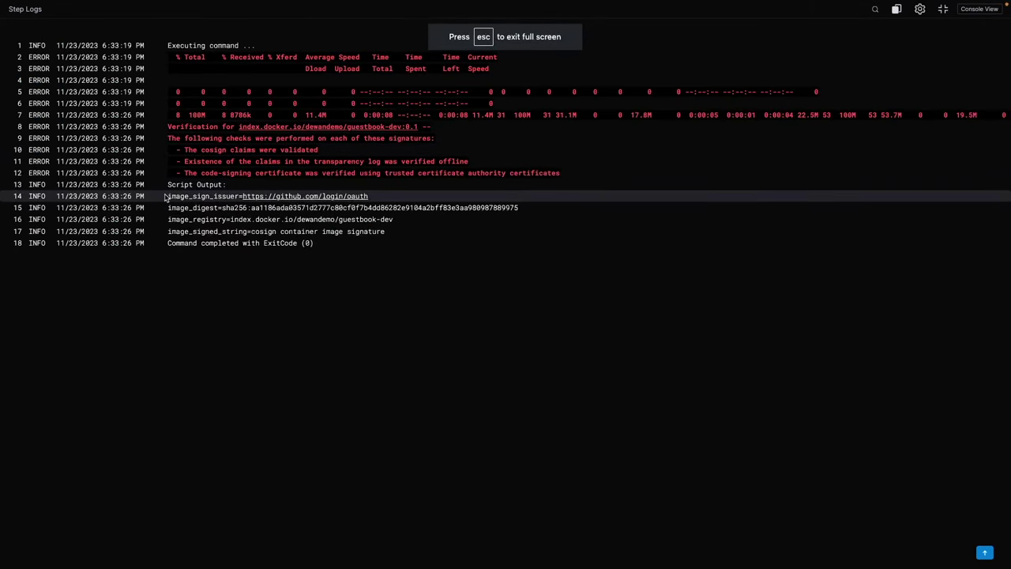
{"action": "left_click_drag", "start_coordinate": [167, 197], "coordinate": [397, 232]}
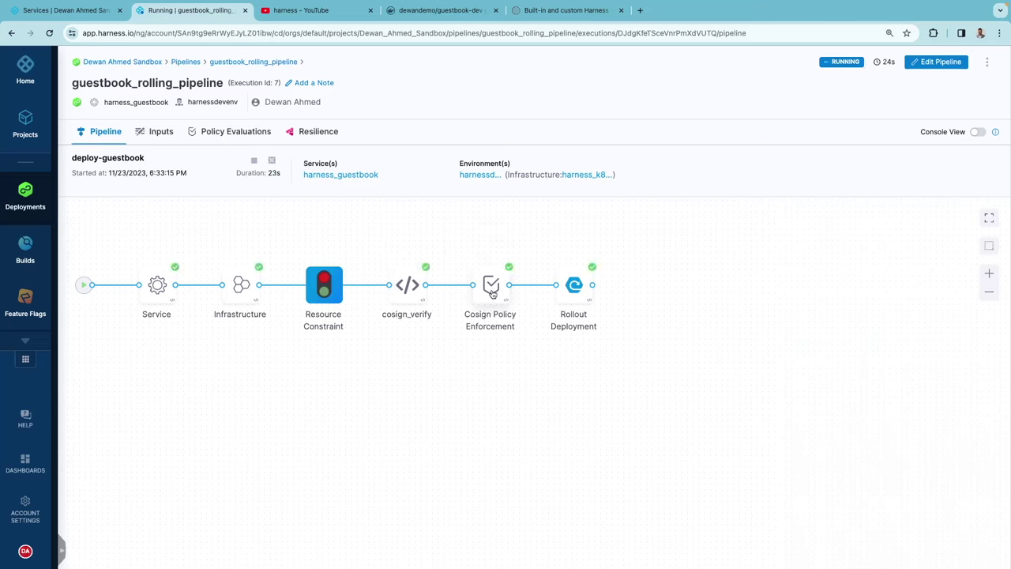
- Open the Check Image Digest evaluation from the Cosign Policy Enforcement step and compare the policy's digest with the input digest
{"action": "left_click", "coordinate": [491, 287]}
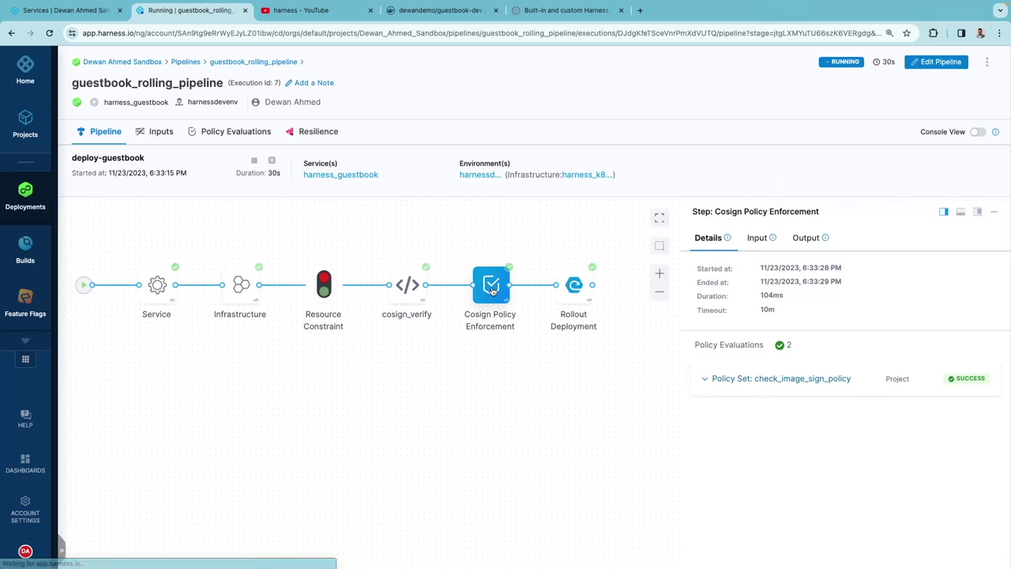
{"action": "left_click", "coordinate": [706, 381]}
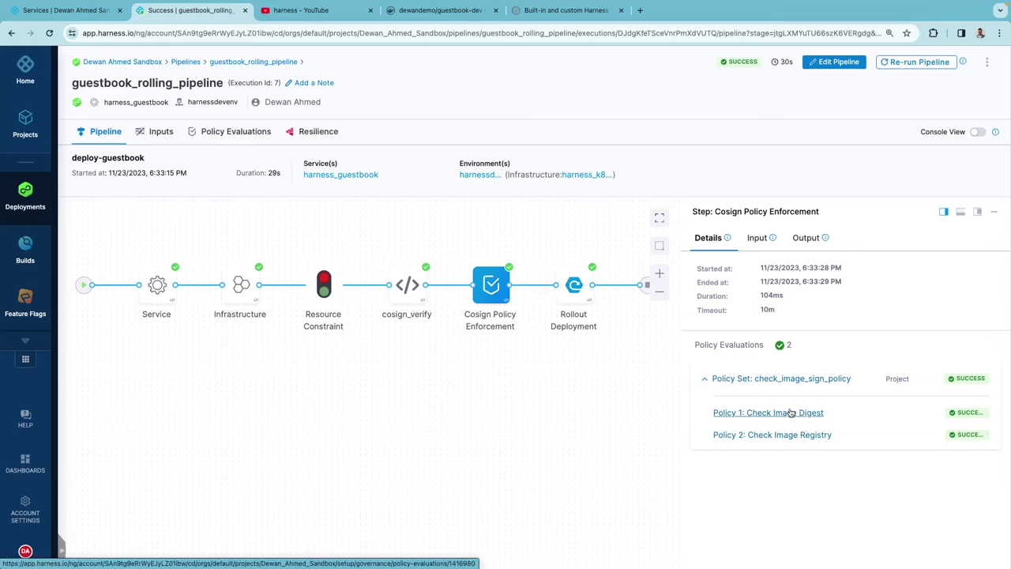
{"action": "left_click", "coordinate": [790, 413]}
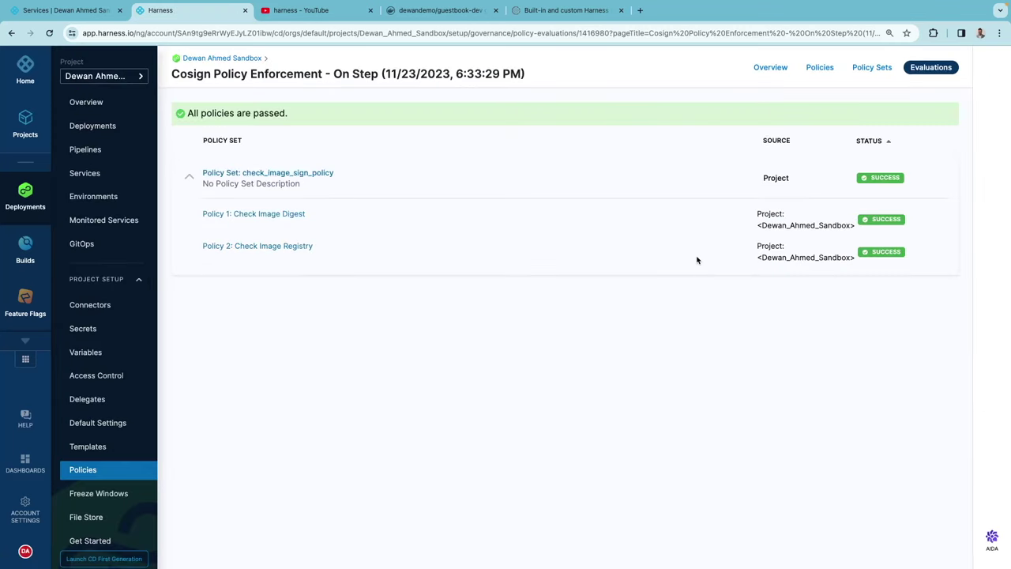
{"action": "left_click", "coordinate": [241, 213]}
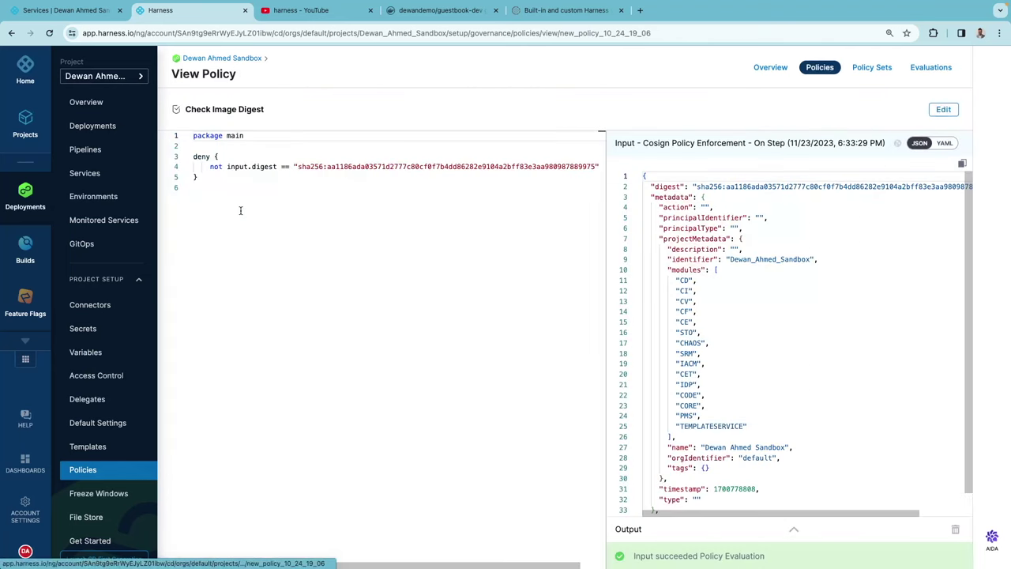
{"action": "left_click_drag", "start_coordinate": [296, 167], "coordinate": [598, 170]}
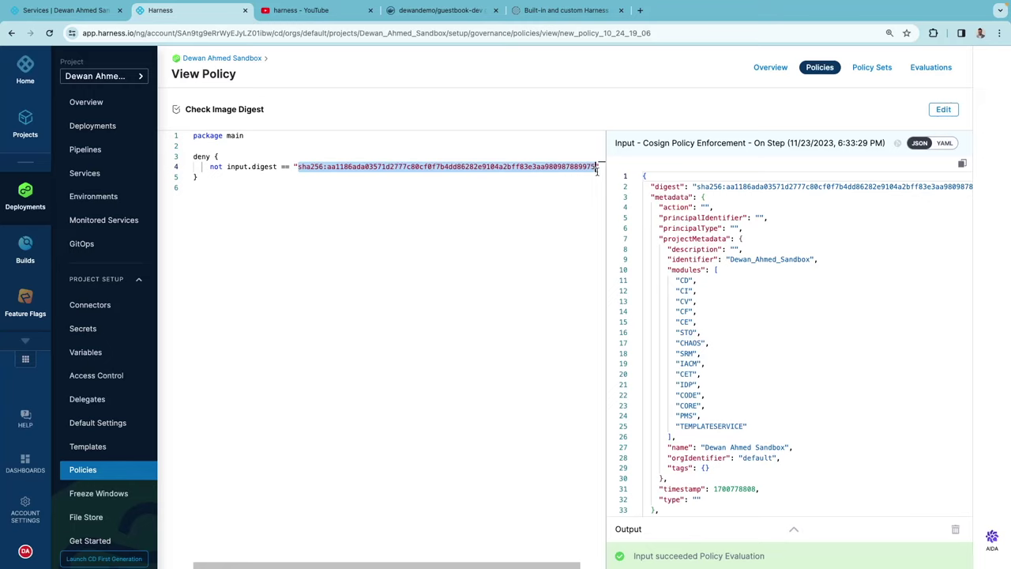
{"action": "left_click_drag", "start_coordinate": [694, 187], "coordinate": [957, 187]}
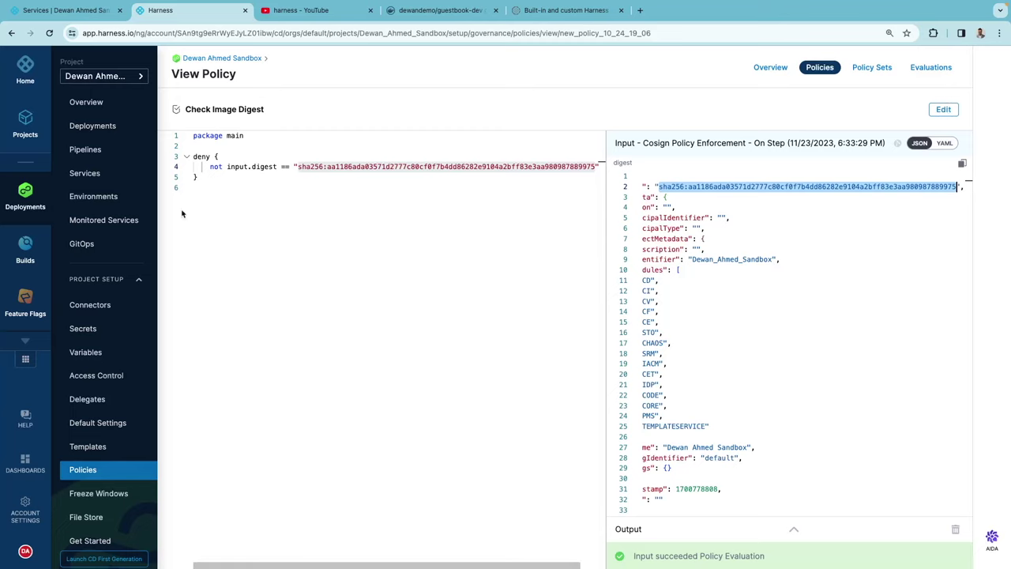
- Open guestbook_rolling_pipeline from the project's pipelines and show the cosign_verify step's Bash script in the enlarged editor
{"action": "left_click", "coordinate": [104, 159]}
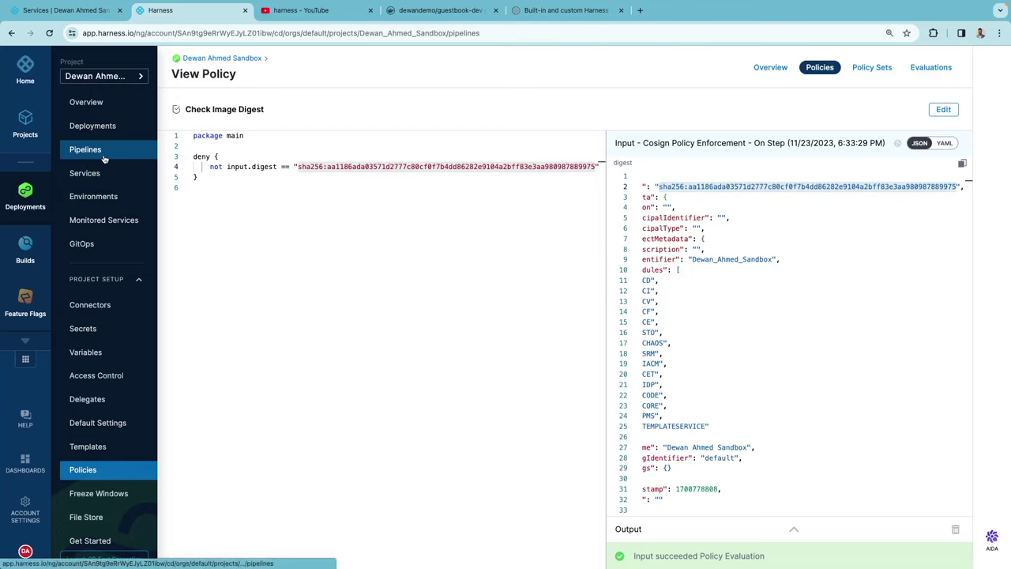
{"action": "left_click", "coordinate": [242, 213]}
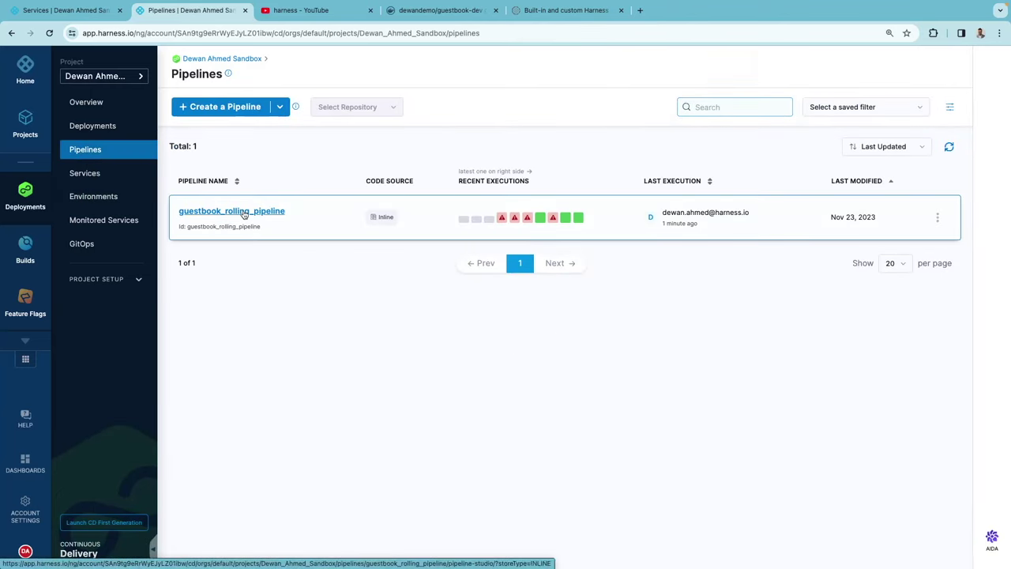
{"action": "left_click", "coordinate": [263, 193]}
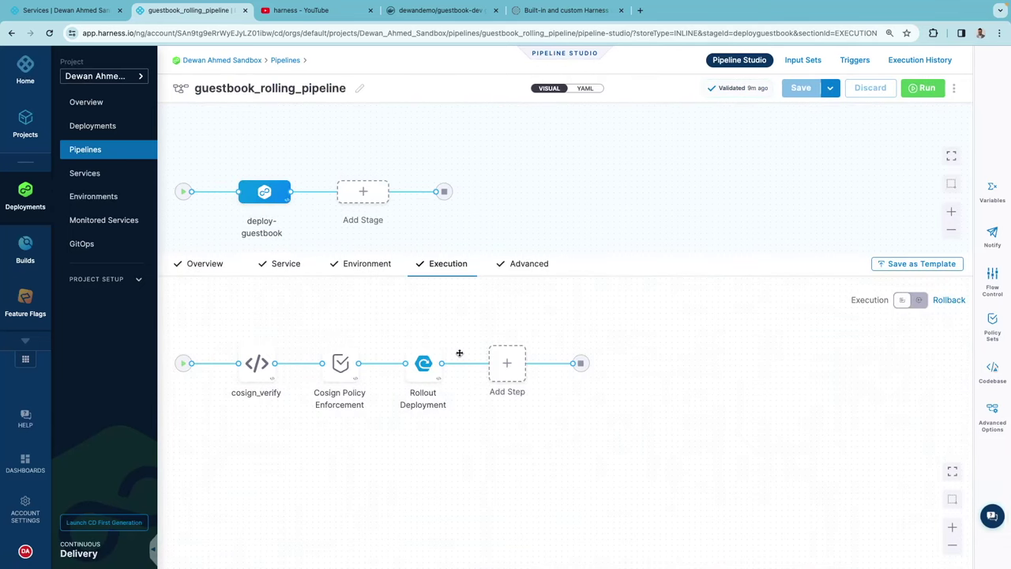
{"action": "left_click", "coordinate": [258, 376]}
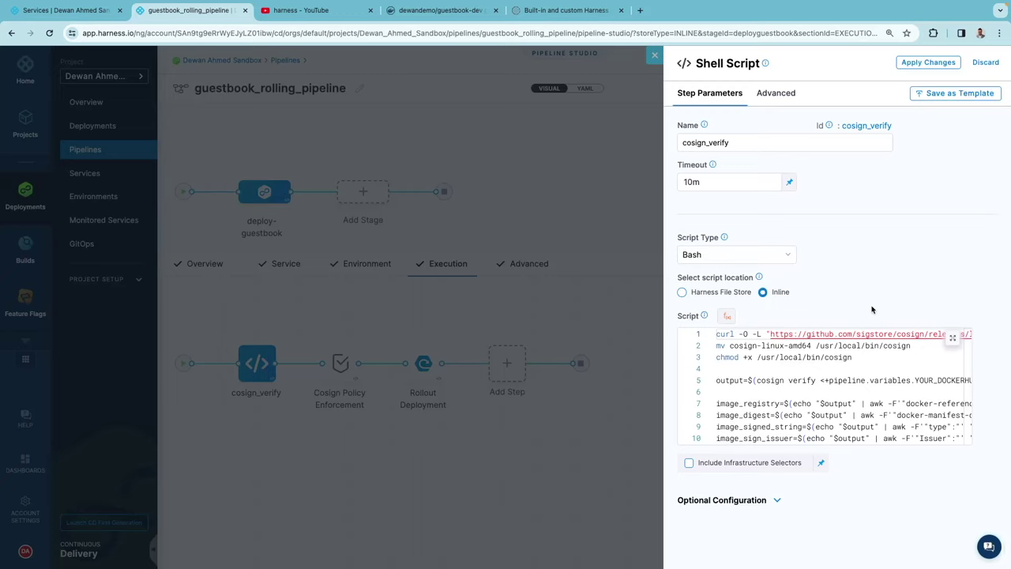
{"action": "left_click", "coordinate": [953, 342]}
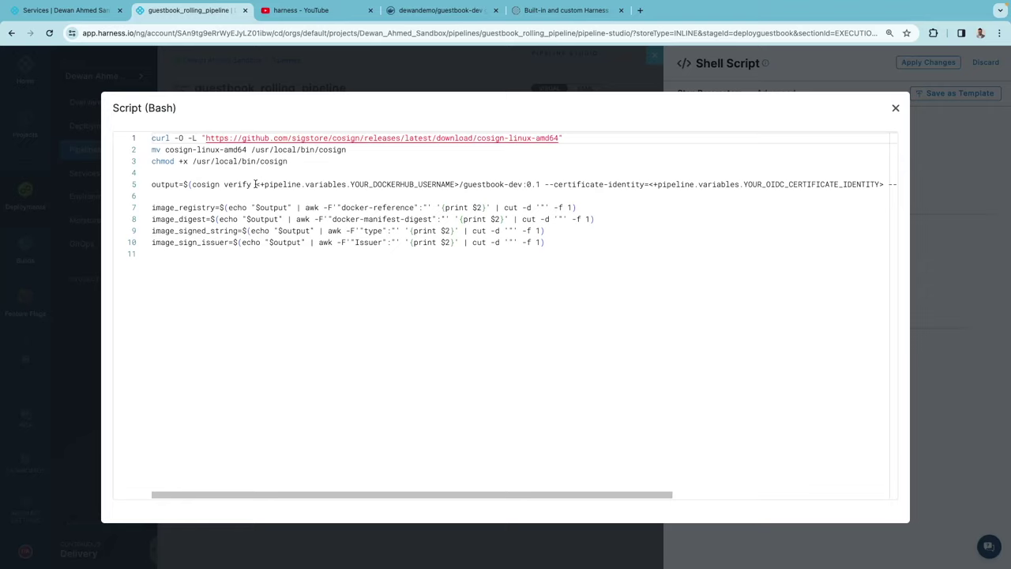
- Replace the image reference in the cosign verify command with gcr.io/heptio-images/ks-guestbook-demo:0.1, apply the change and save the pipeline
{"action": "left_click_drag", "start_coordinate": [255, 184], "coordinate": [541, 184]}
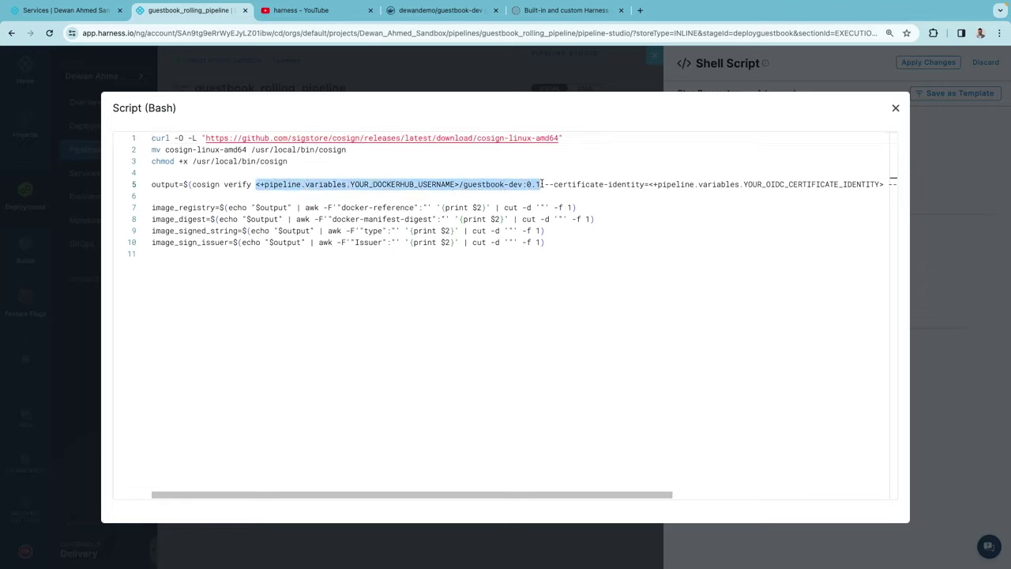
{"action": "type", "text": "gcr.io/heptio-images/ks-guestbook-demo:0.1"}
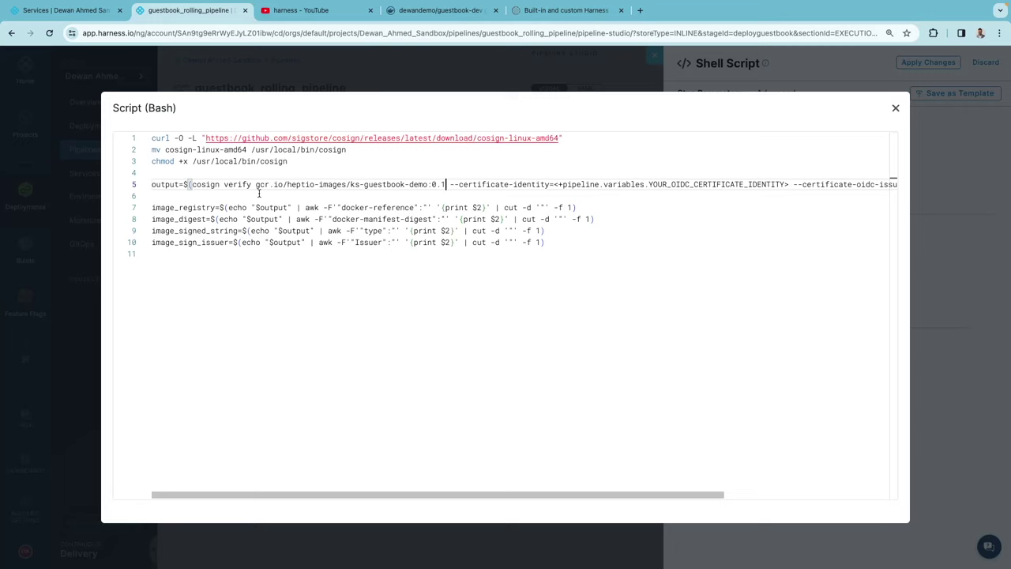
{"action": "left_click", "coordinate": [895, 107]}
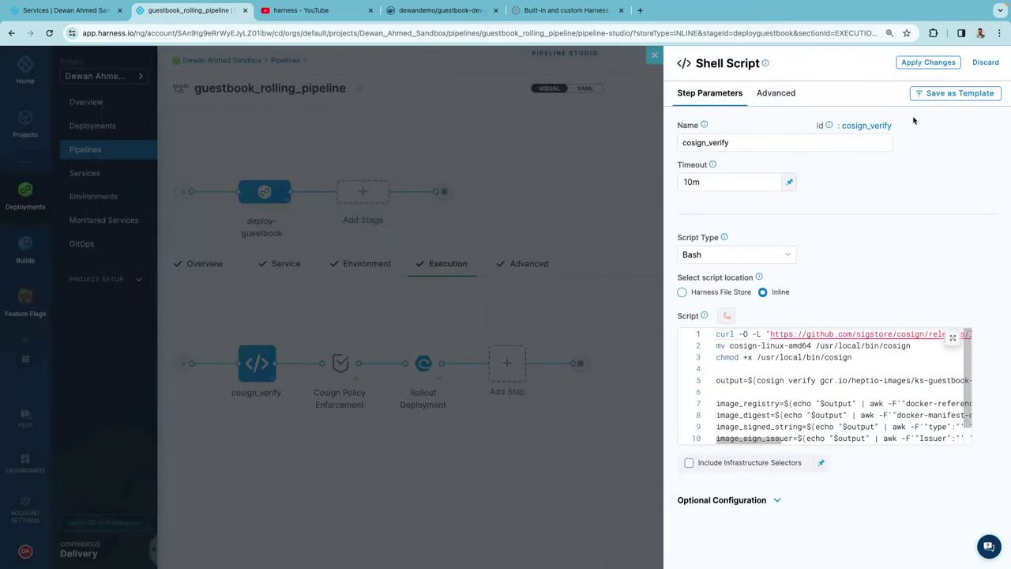
{"action": "left_click", "coordinate": [916, 64]}
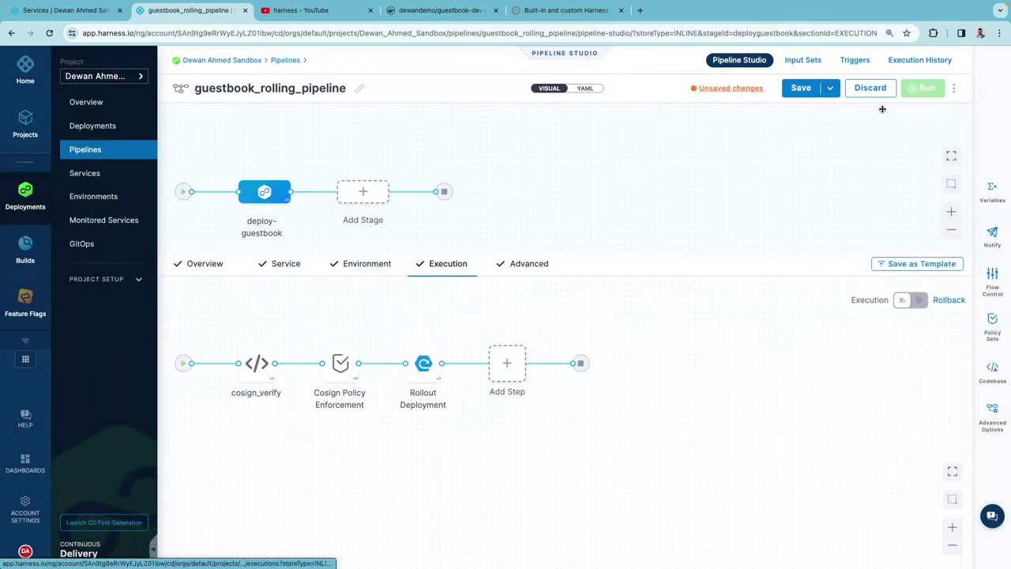
{"action": "left_click", "coordinate": [796, 90]}
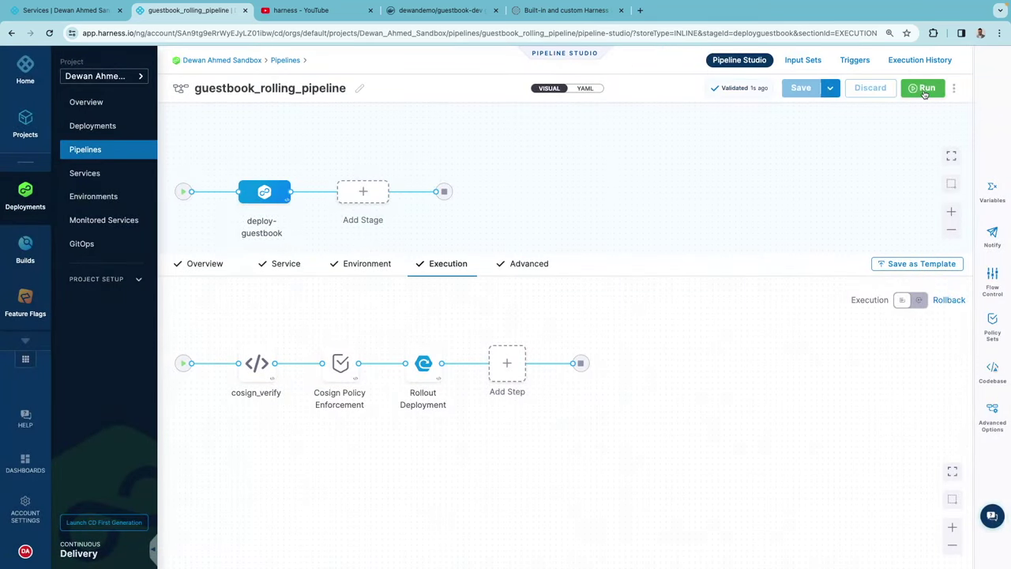
- Run all stages of the modified pipeline with k8s_namespace set to dev-ns and expand the check_image_sign_policy evaluations of the Cosign Policy Enforcement step
{"action": "mouse_move", "coordinate": [350, 362]}
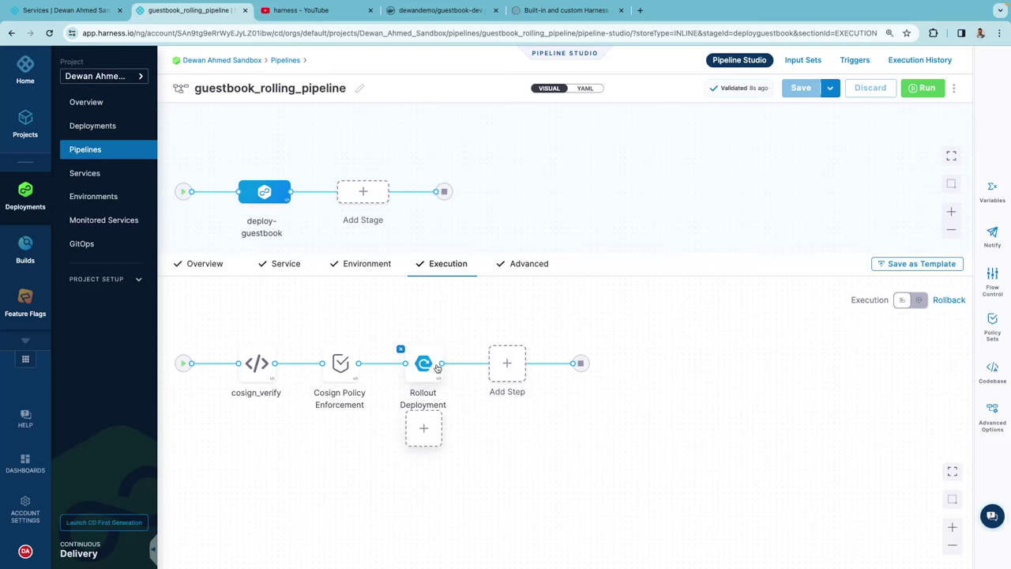
{"action": "left_click", "coordinate": [924, 87]}
{"action": "left_click", "coordinate": [571, 340]}
{"action": "type", "text": "dev-ns"}
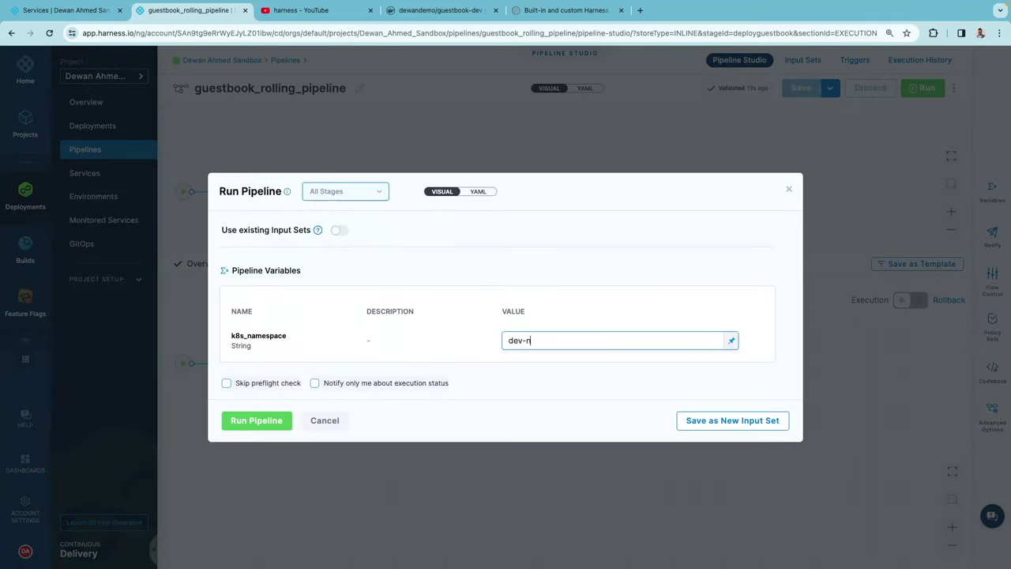
{"action": "left_click", "coordinate": [258, 420]}
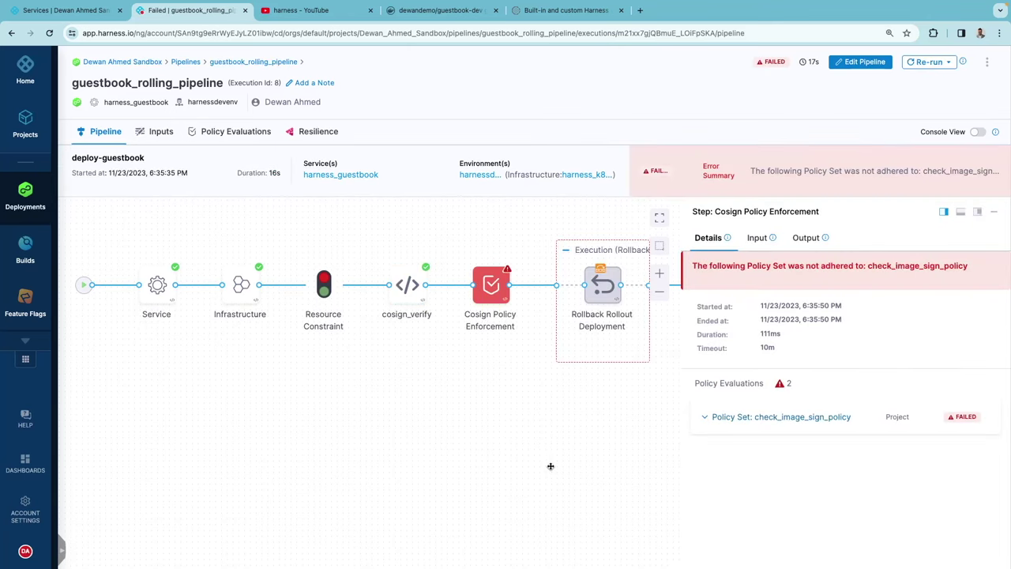
{"action": "left_click", "coordinate": [704, 418]}
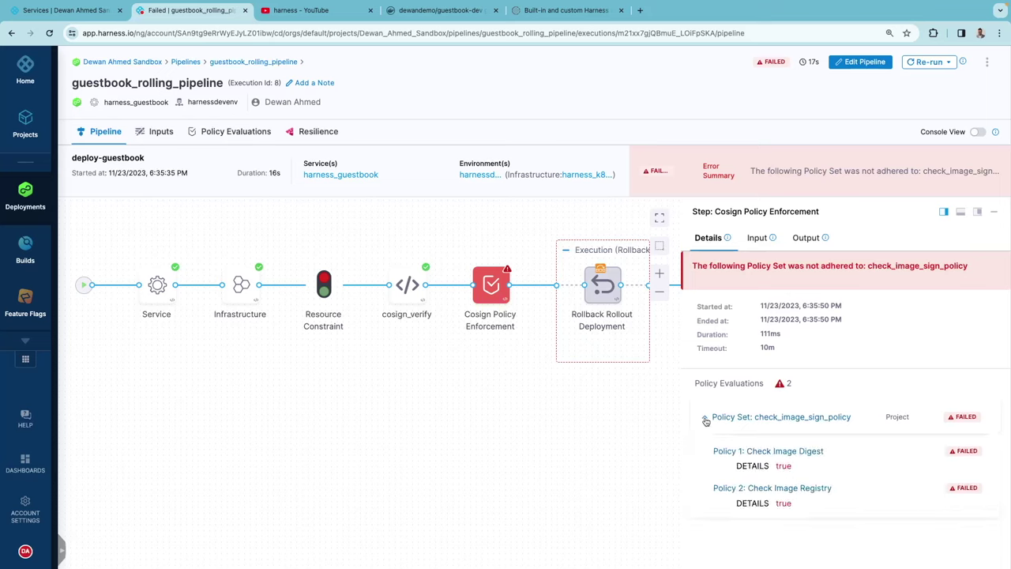